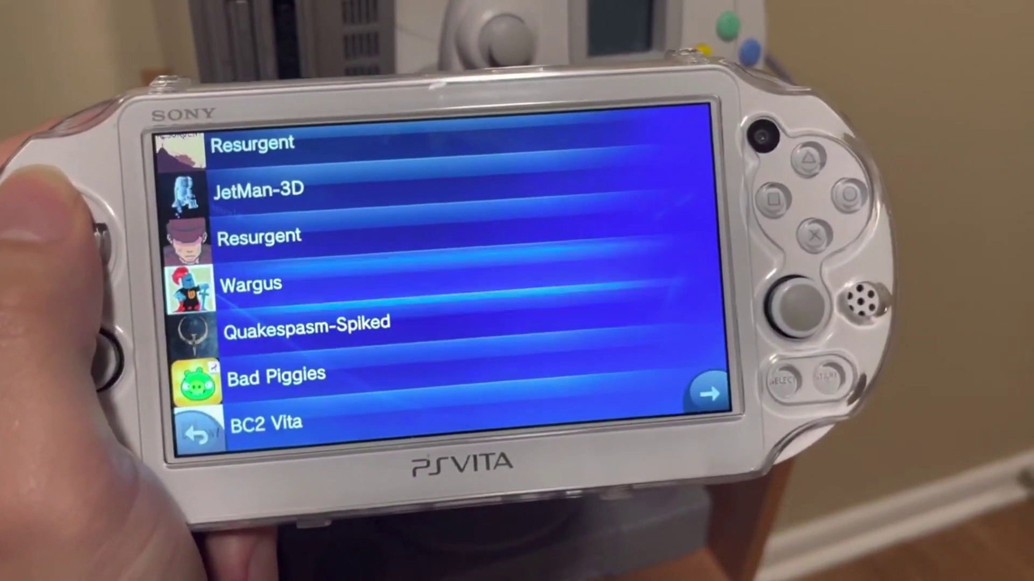
{"action": "scroll", "coordinate": [442, 280], "scroll_direction": "up", "scroll_amount": 3}
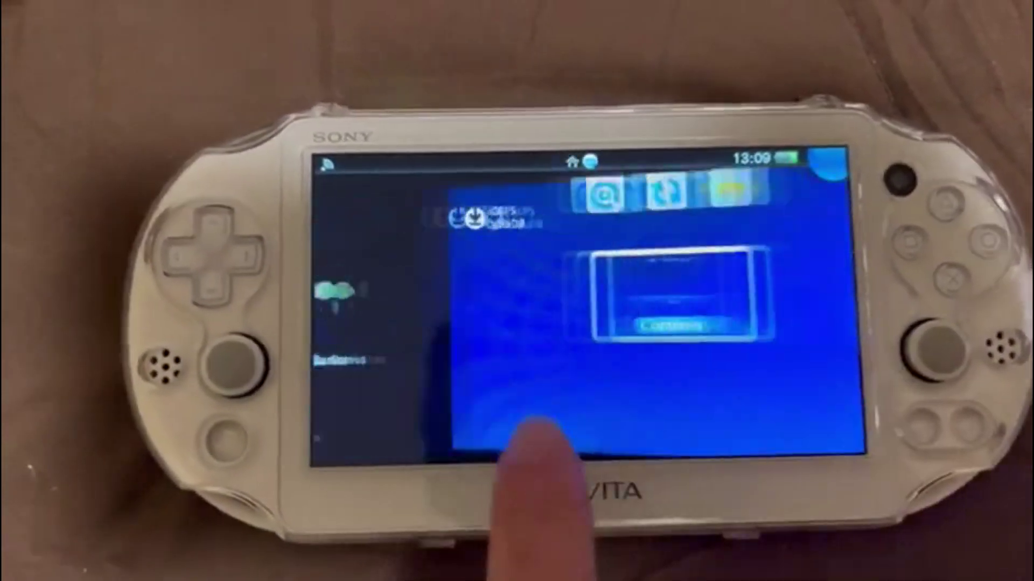
{"action": "left_click", "coordinate": [589, 278]}
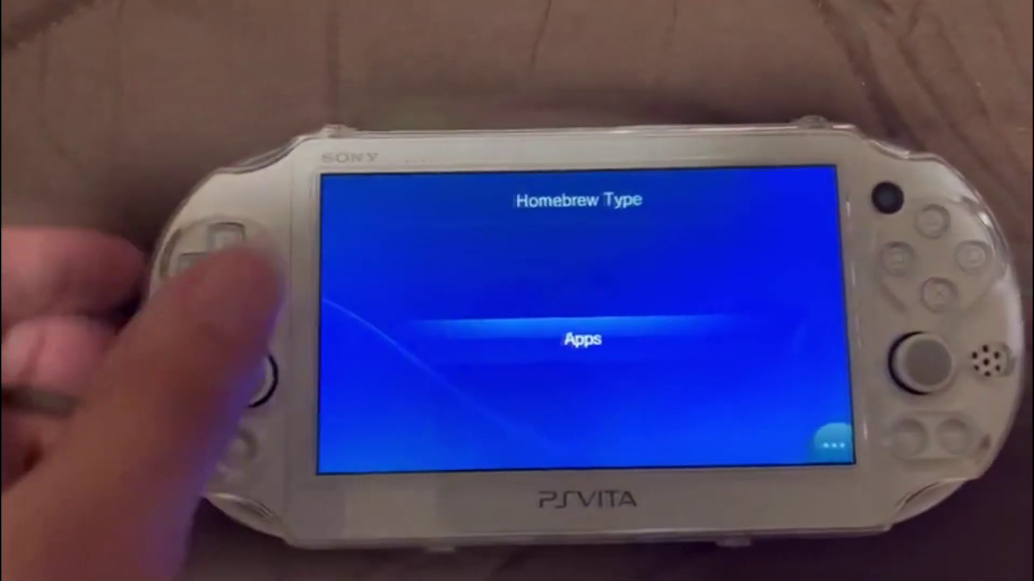
{"action": "left_click", "coordinate": [514, 344]}
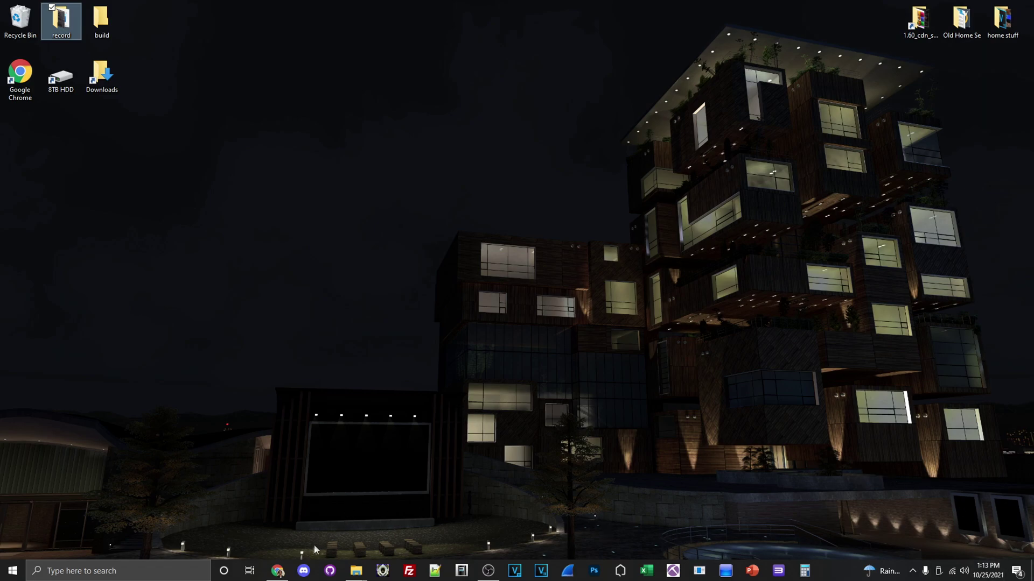
- Switch to Chrome and open the main page of the BetterHomebrewBrowser repository from its releases page
{"action": "mouse_move", "coordinate": [278, 574]}
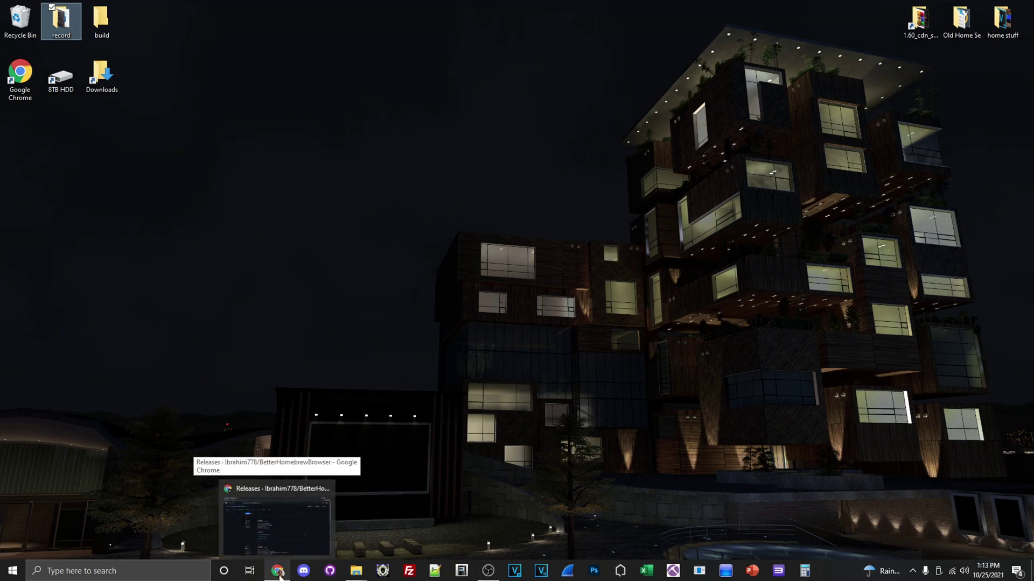
{"action": "left_click", "coordinate": [278, 574]}
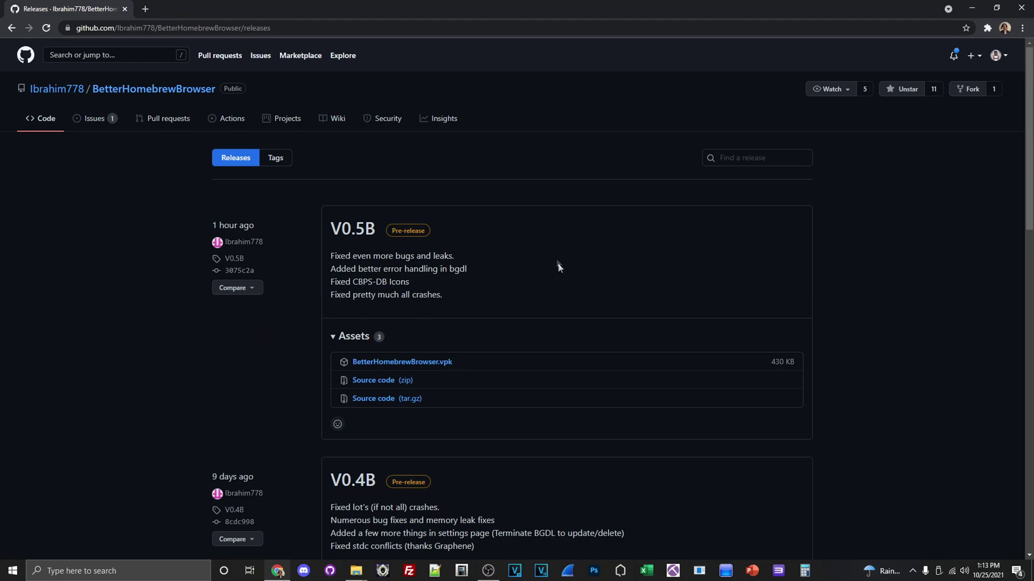
{"action": "scroll", "coordinate": [447, 333], "scroll_direction": "down", "scroll_amount": 4}
{"action": "scroll", "coordinate": [459, 345], "scroll_direction": "up", "scroll_amount": 4}
{"action": "left_click", "coordinate": [121, 90]}
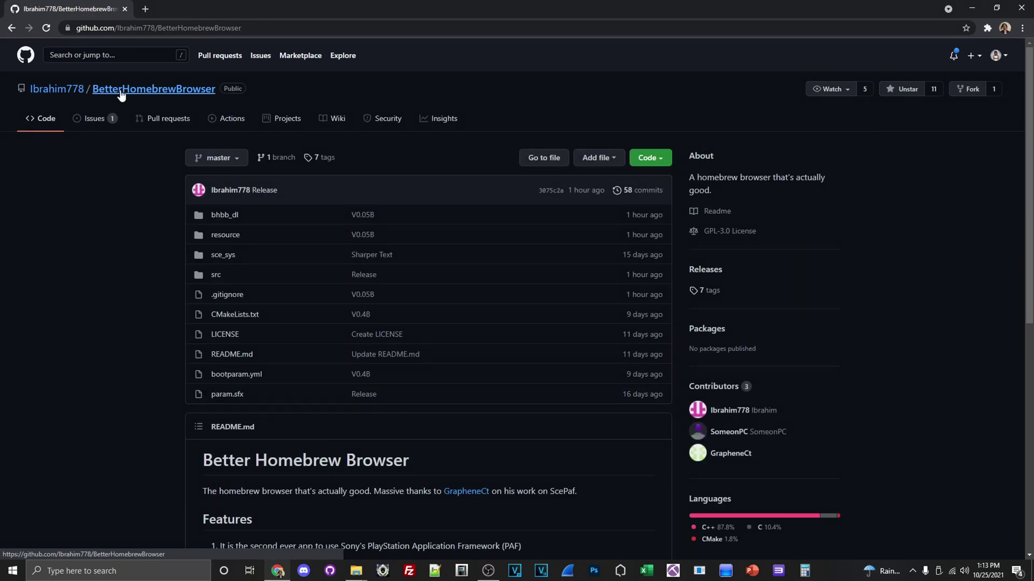
- Read through the repository's README, including the Features, Downsides, Note and Credits sections
{"action": "scroll", "coordinate": [169, 98], "scroll_direction": "down", "scroll_amount": 5}
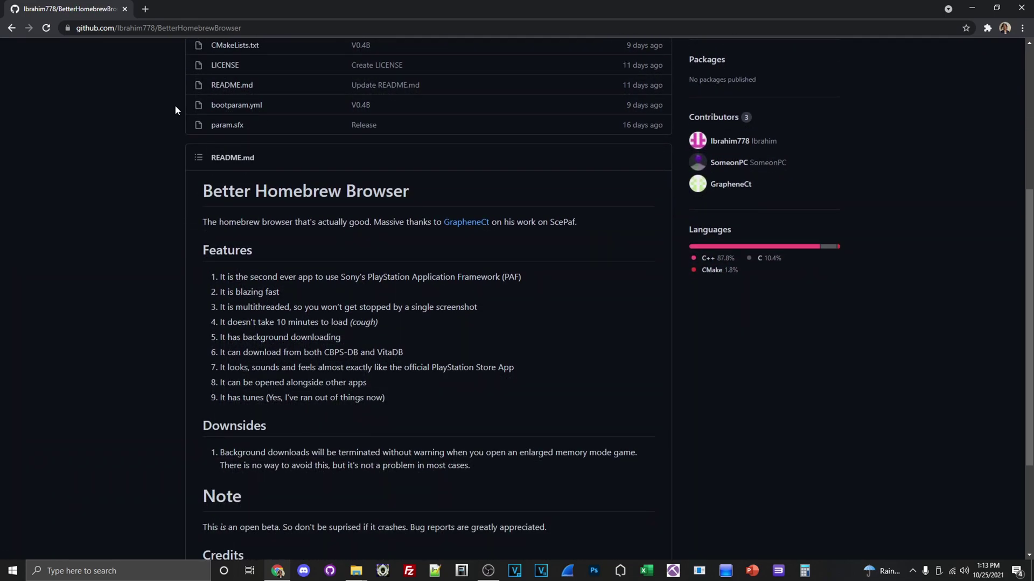
{"action": "scroll", "coordinate": [175, 116], "scroll_direction": "down", "scroll_amount": 3}
{"action": "scroll", "coordinate": [311, 226], "scroll_direction": "up", "scroll_amount": 3}
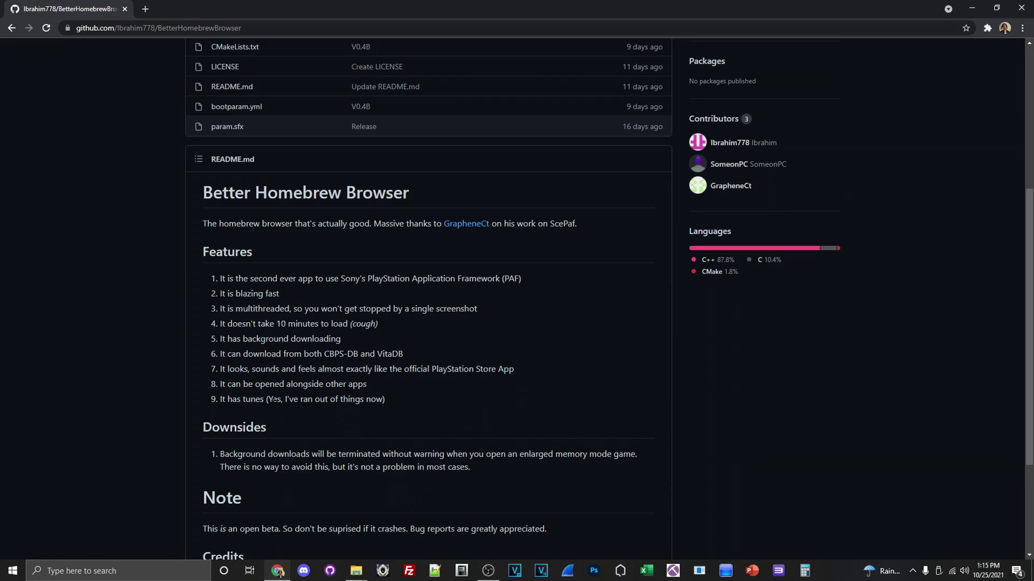
{"action": "scroll", "coordinate": [274, 400], "scroll_direction": "down", "scroll_amount": 2}
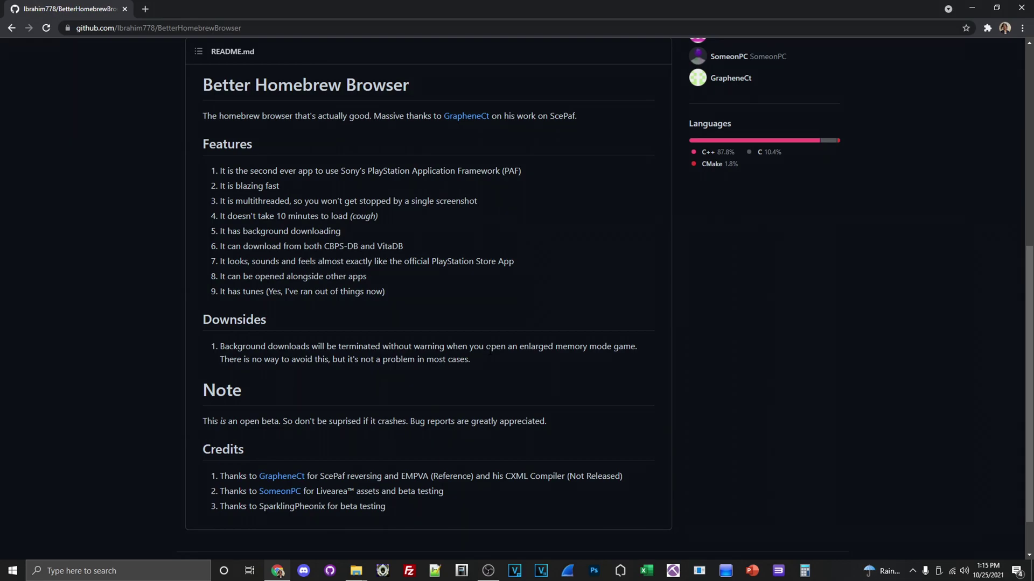
{"action": "scroll", "coordinate": [481, 350], "scroll_direction": "up", "scroll_amount": 3}
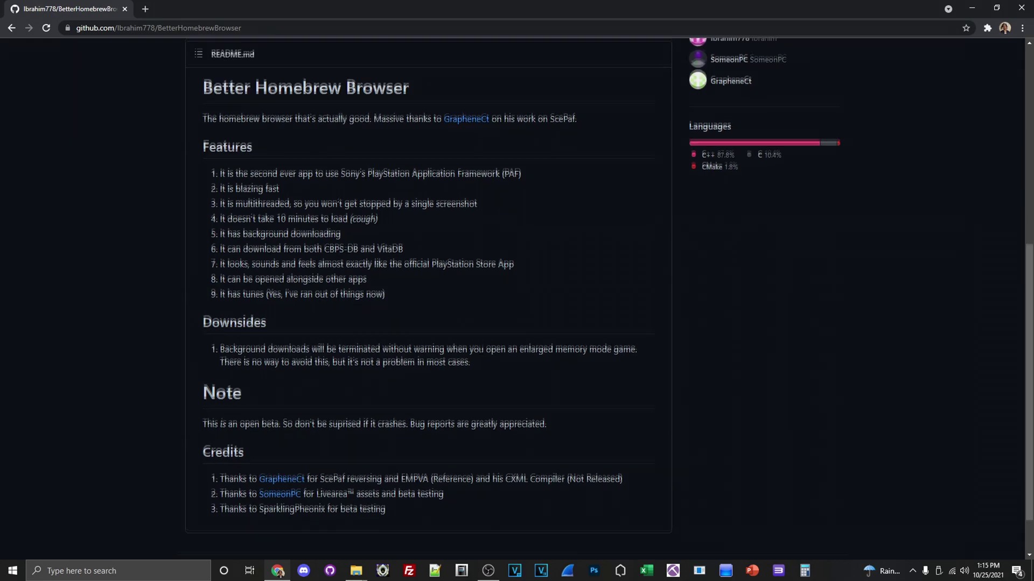
{"action": "scroll", "coordinate": [481, 350], "scroll_direction": "down", "scroll_amount": 1}
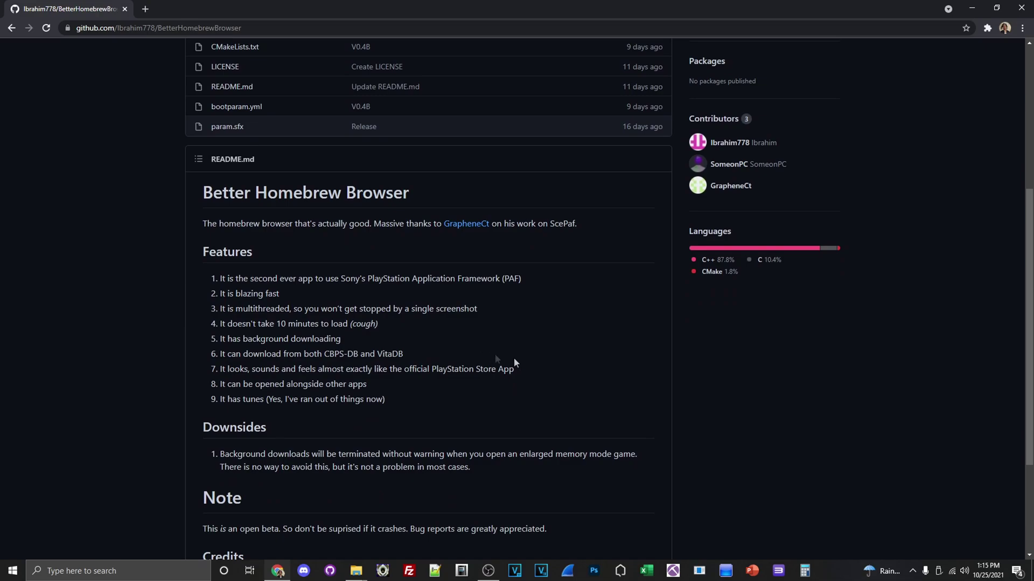
{"action": "scroll", "coordinate": [309, 526], "scroll_direction": "up", "scroll_amount": 4}
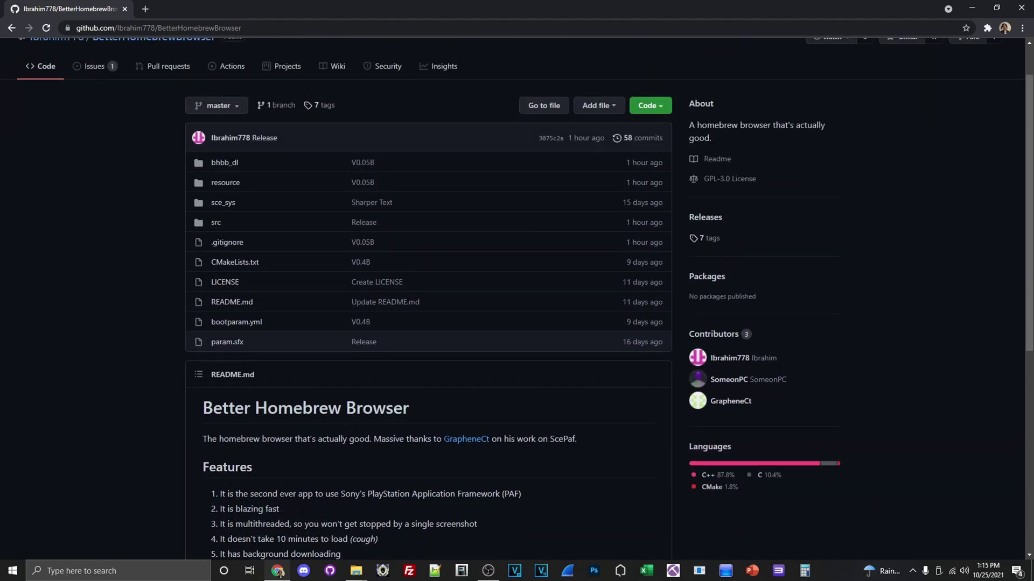
{"action": "scroll", "coordinate": [299, 518], "scroll_direction": "up", "scroll_amount": 1}
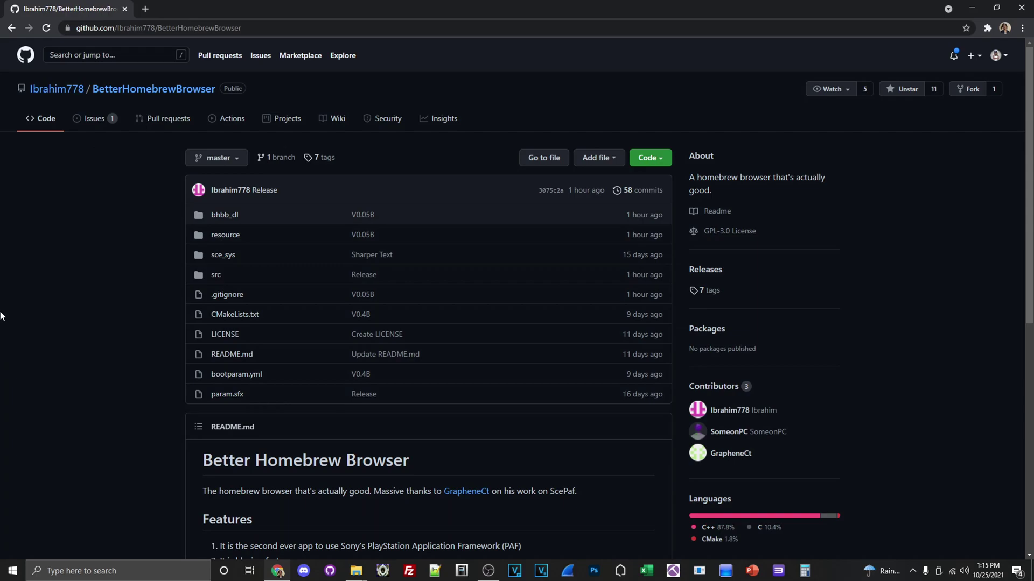
- Download BetterHomebrewBrowser.vpk from the V0.5B assets on the repository's releases page
{"action": "left_click", "coordinate": [709, 271]}
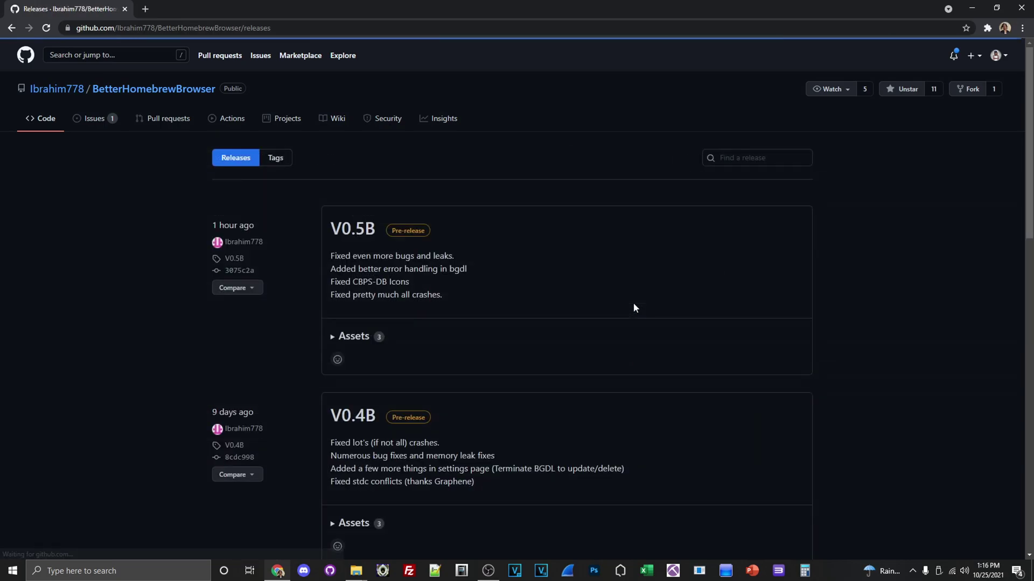
{"action": "scroll", "coordinate": [442, 321], "scroll_direction": "down", "scroll_amount": 4}
{"action": "scroll", "coordinate": [440, 322], "scroll_direction": "down", "scroll_amount": 10}
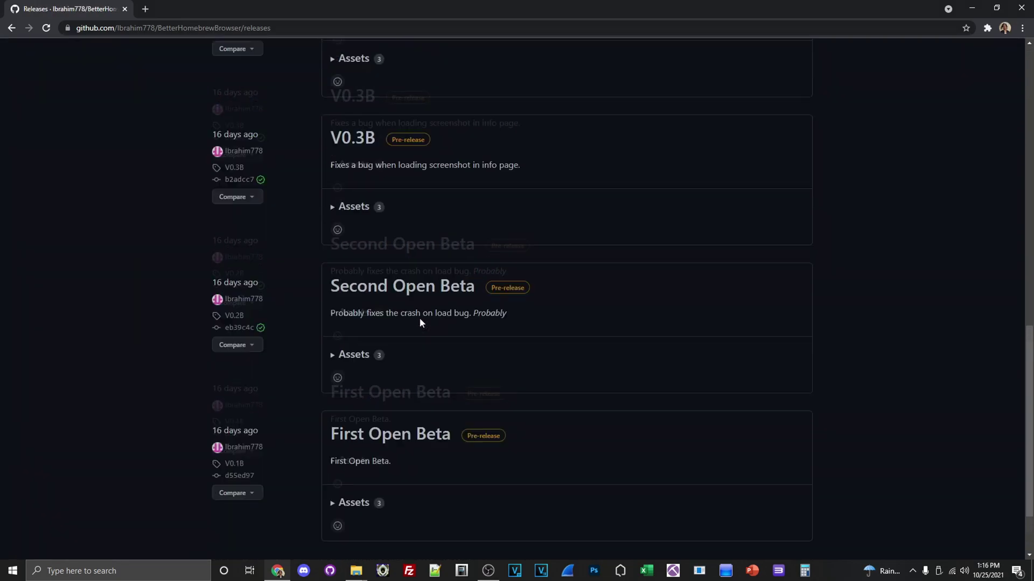
{"action": "scroll", "coordinate": [425, 320], "scroll_direction": "up", "scroll_amount": 10}
{"action": "scroll", "coordinate": [429, 316], "scroll_direction": "up", "scroll_amount": 4}
{"action": "left_click", "coordinate": [333, 337]}
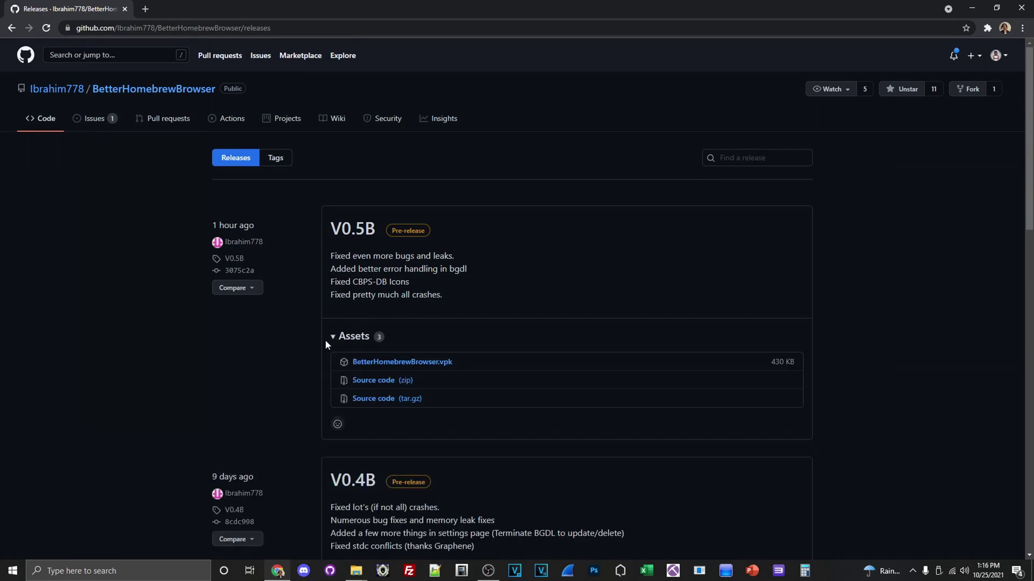
{"action": "left_click", "coordinate": [405, 363]}
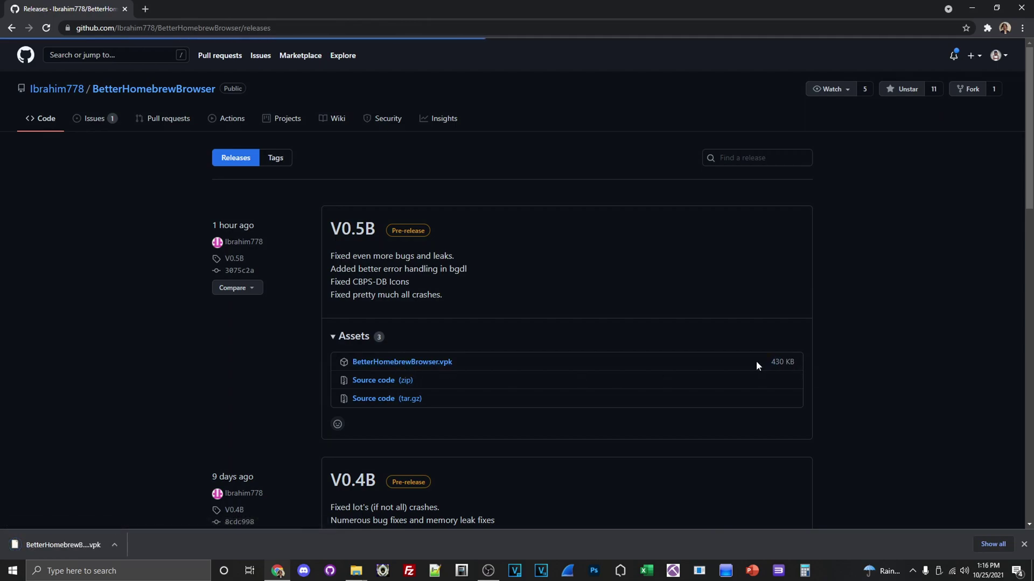
{"action": "left_click_drag", "start_coordinate": [756, 361], "coordinate": [797, 362]}
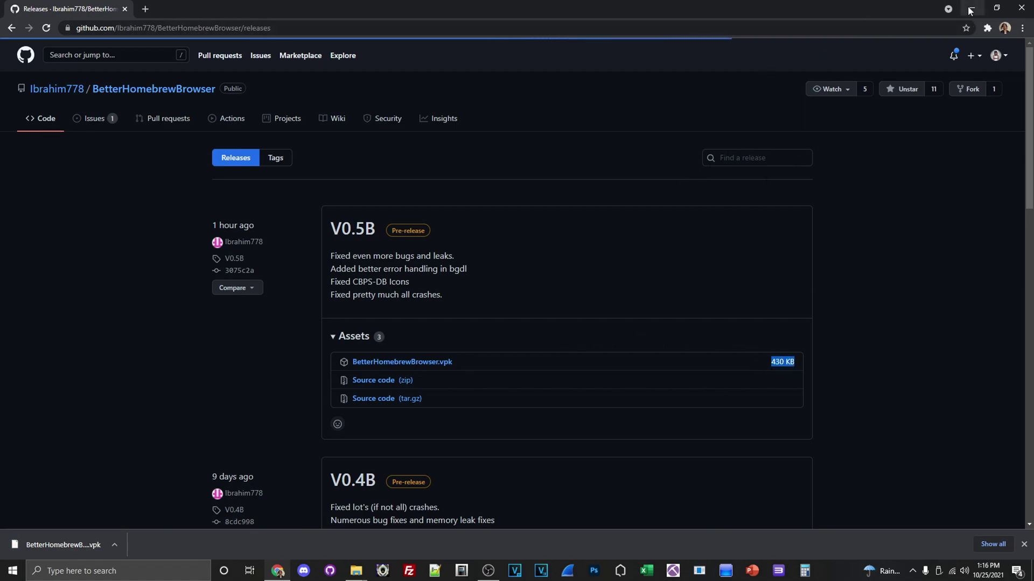
- Minimize the browser and move the downloaded BetterHomebrewBrowser vpk file from the Downloads folder to the desktop
{"action": "left_click", "coordinate": [970, 10]}
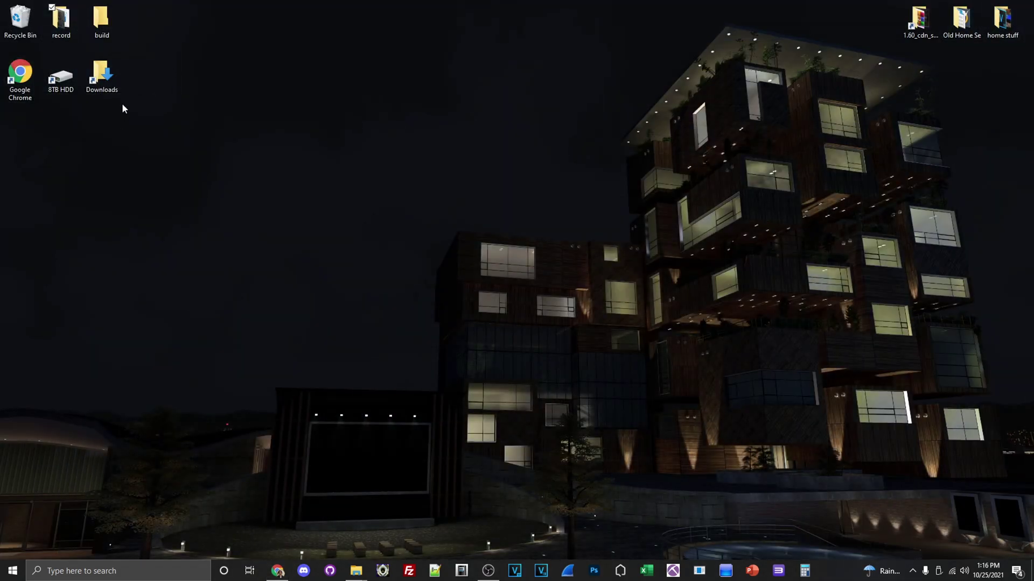
{"action": "double_click", "coordinate": [114, 89]}
{"action": "left_click_drag", "start_coordinate": [302, 298], "coordinate": [462, 123]}
{"action": "left_click", "coordinate": [647, 217]}
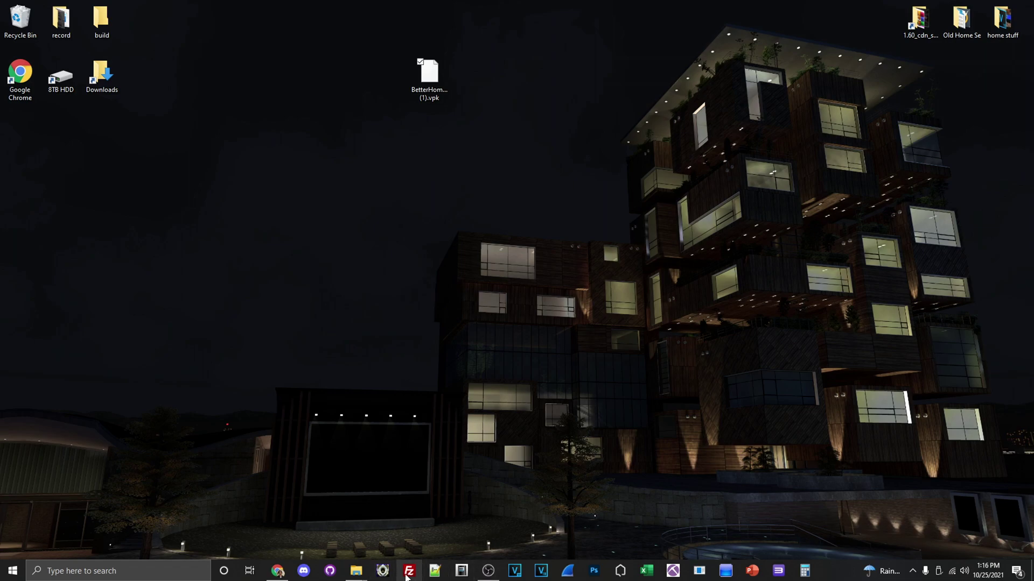
{"action": "left_click", "coordinate": [912, 571]}
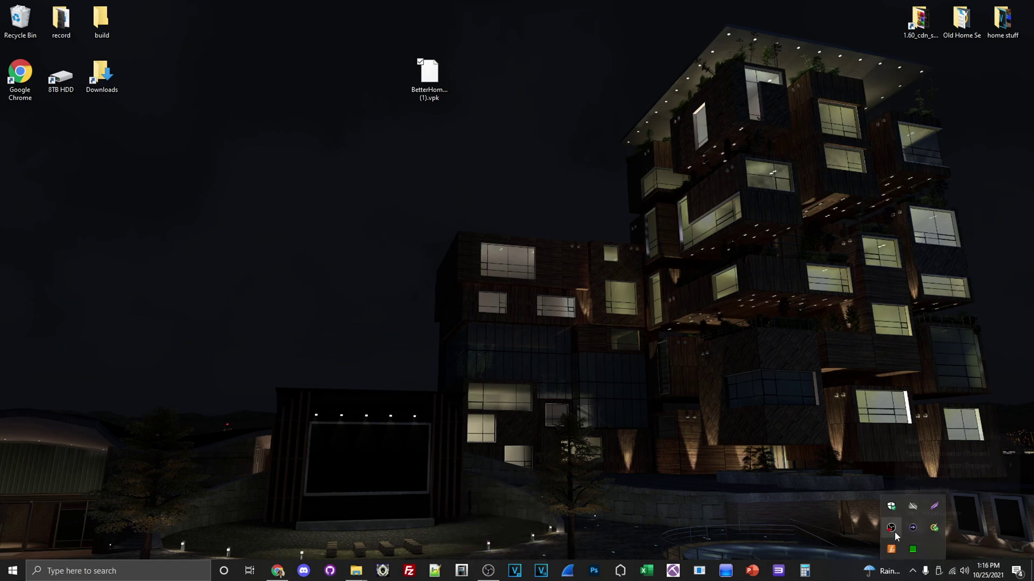
{"action": "right_click", "coordinate": [922, 551]}
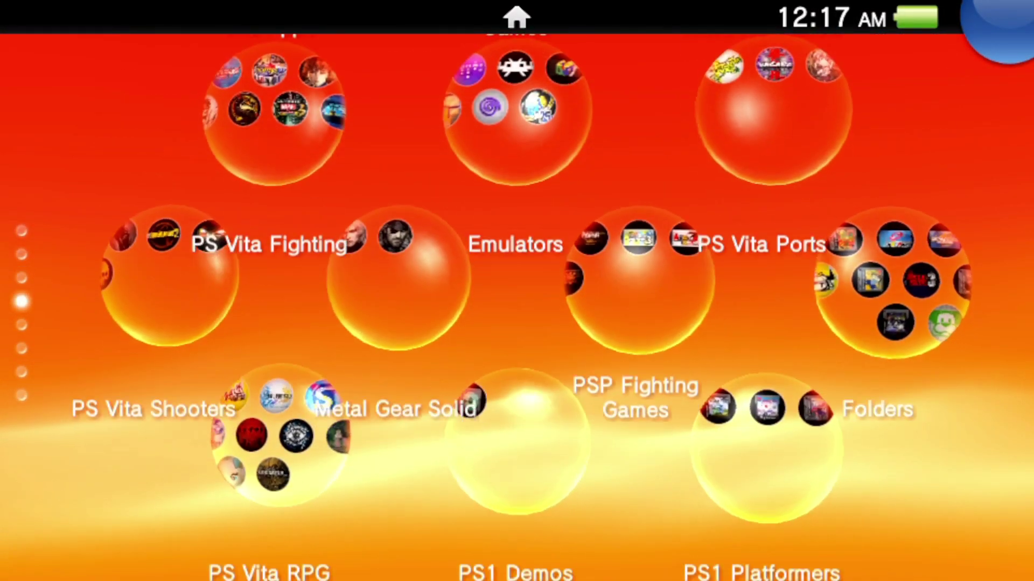
- Check the PS Vita's quick settings, then launch VitaShell from the first page of its home screen
{"action": "scroll", "coordinate": [517, 291], "scroll_direction": "down", "scroll_amount": 4}
{"action": "scroll", "coordinate": [517, 290], "scroll_direction": "up", "scroll_amount": 1}
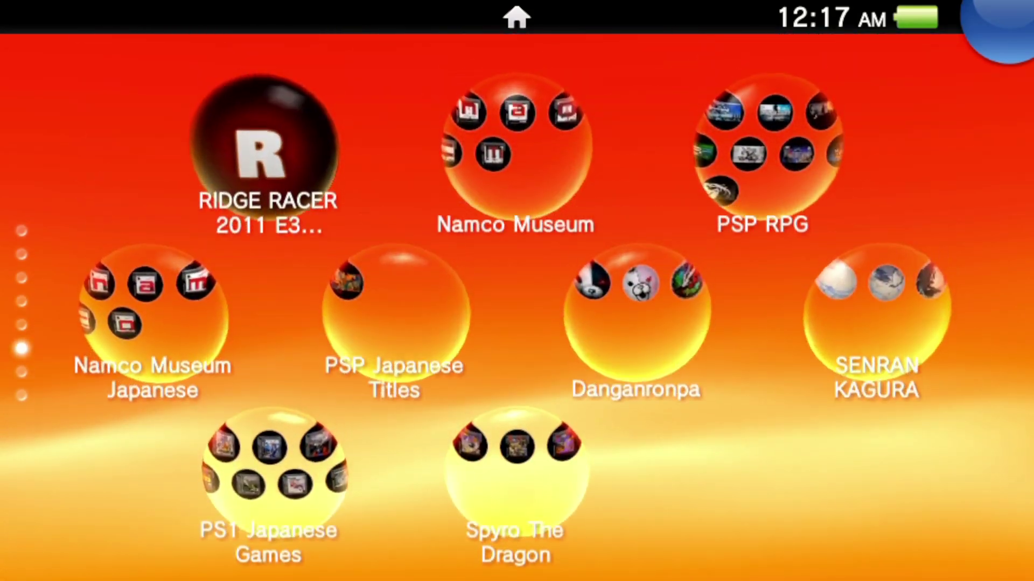
{"action": "scroll", "coordinate": [517, 290], "scroll_direction": "up", "scroll_amount": 4}
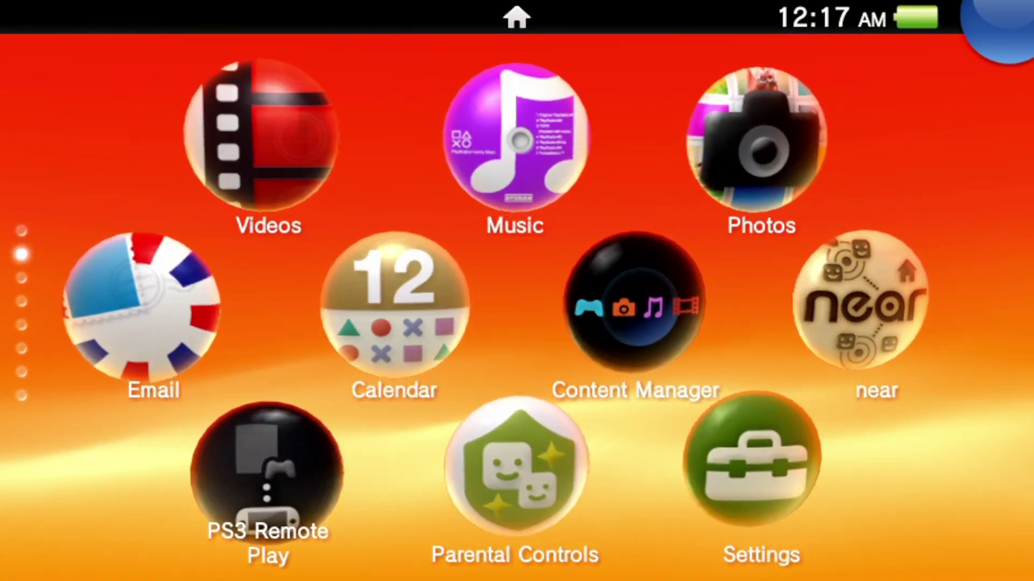
{"action": "key", "text": "super"}
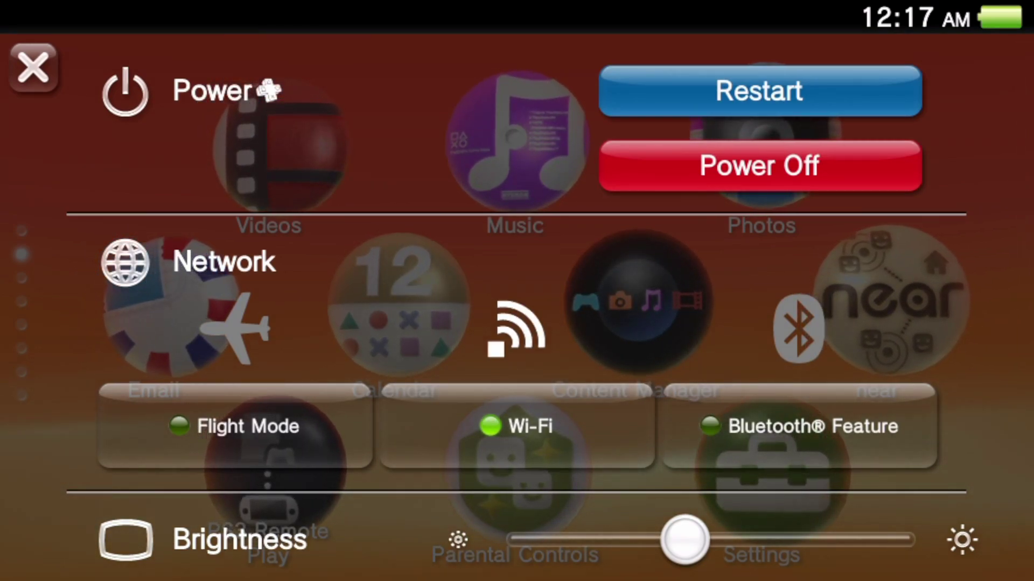
{"action": "key", "text": "super"}
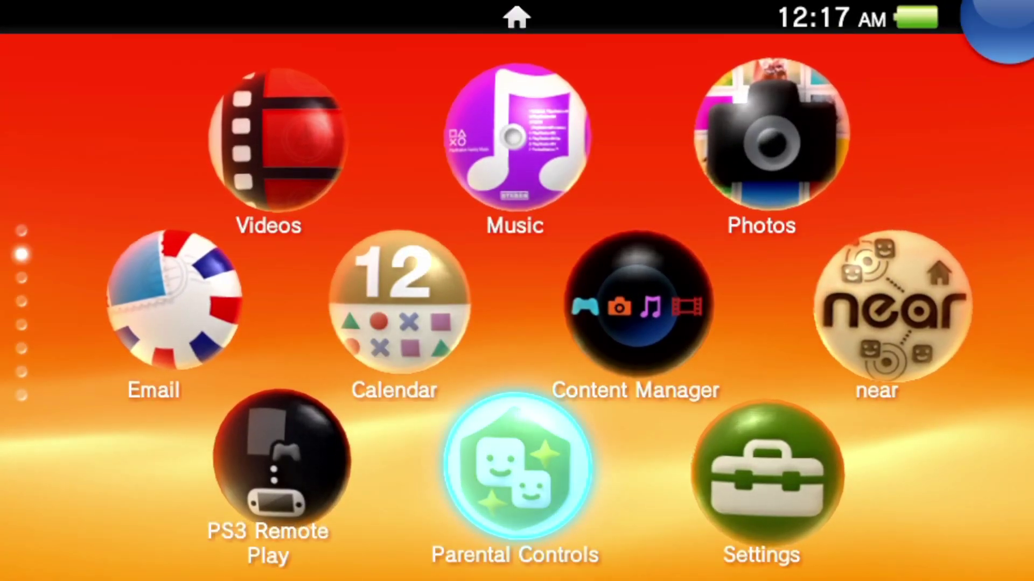
{"action": "scroll", "coordinate": [517, 307], "scroll_direction": "up", "scroll_amount": 5}
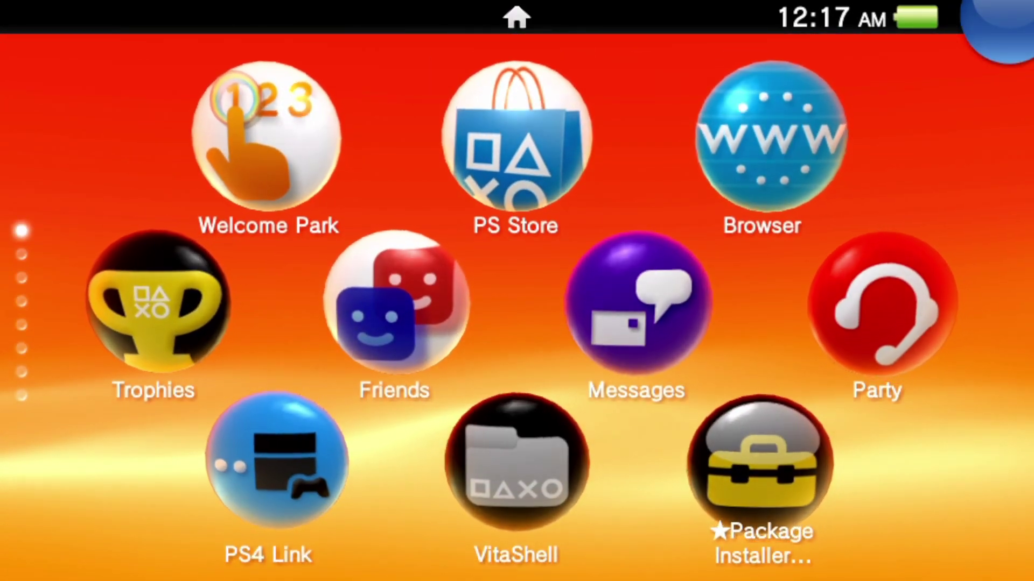
{"action": "left_click", "coordinate": [517, 466]}
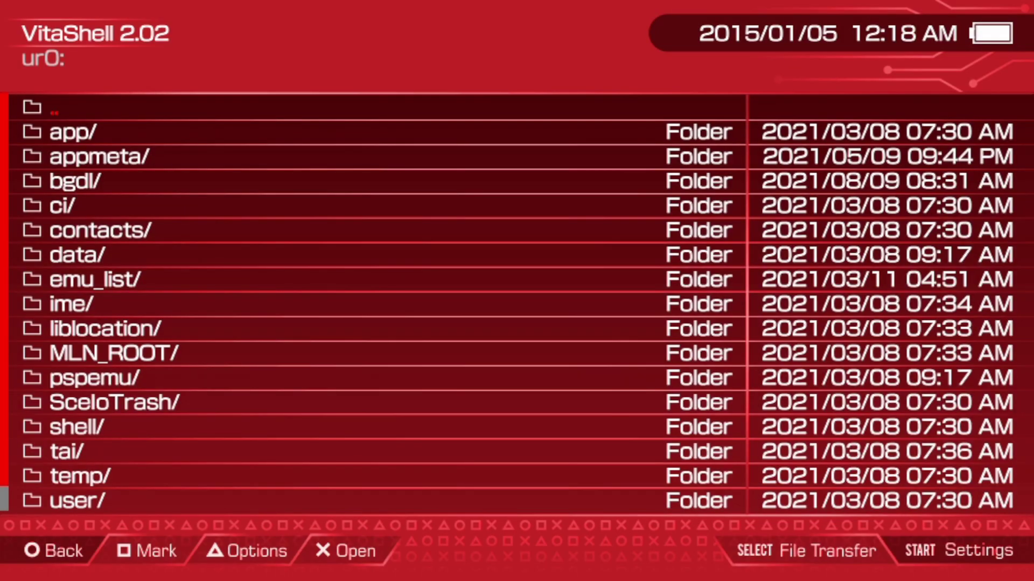
- Change the SELECT button option in VitaShell's main settings and return to the ur0: file list
{"action": "key", "text": "Return"}
{"action": "key", "text": "Down"}
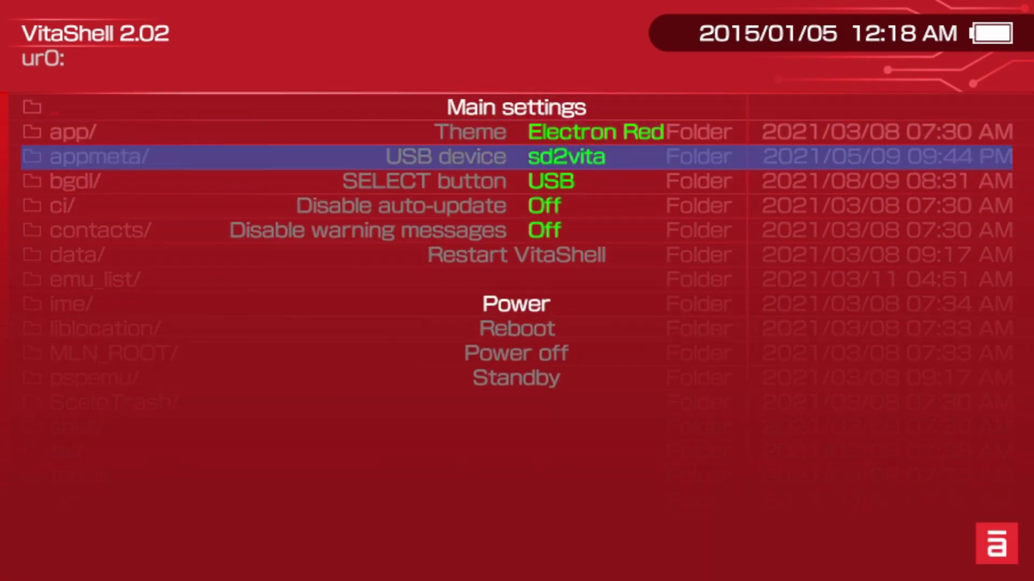
{"action": "key", "text": "Down"}
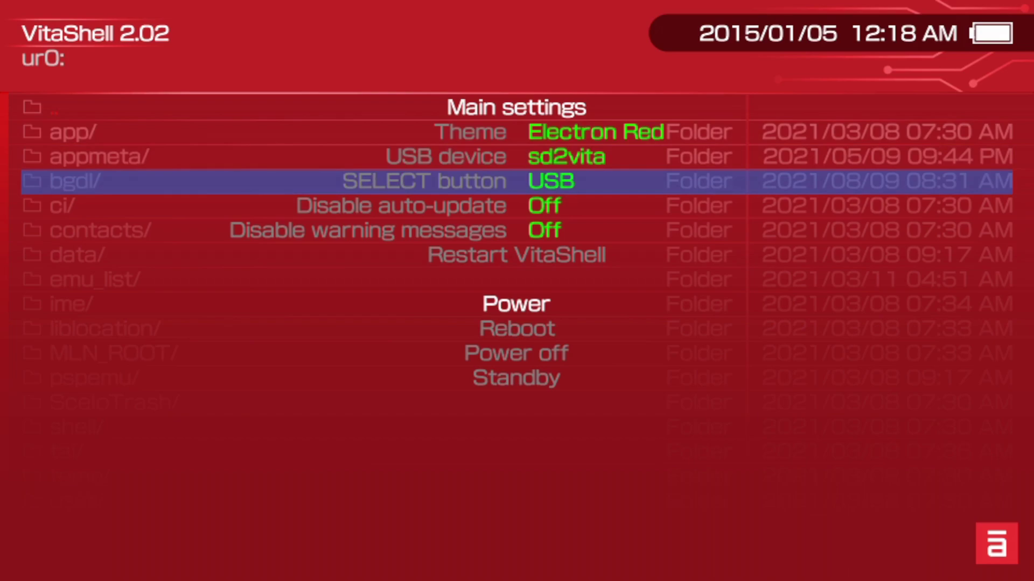
{"action": "key", "text": "Return"}
{"action": "key", "text": "Return"}
{"action": "key", "text": "Return"}
{"action": "key", "text": "Escape"}
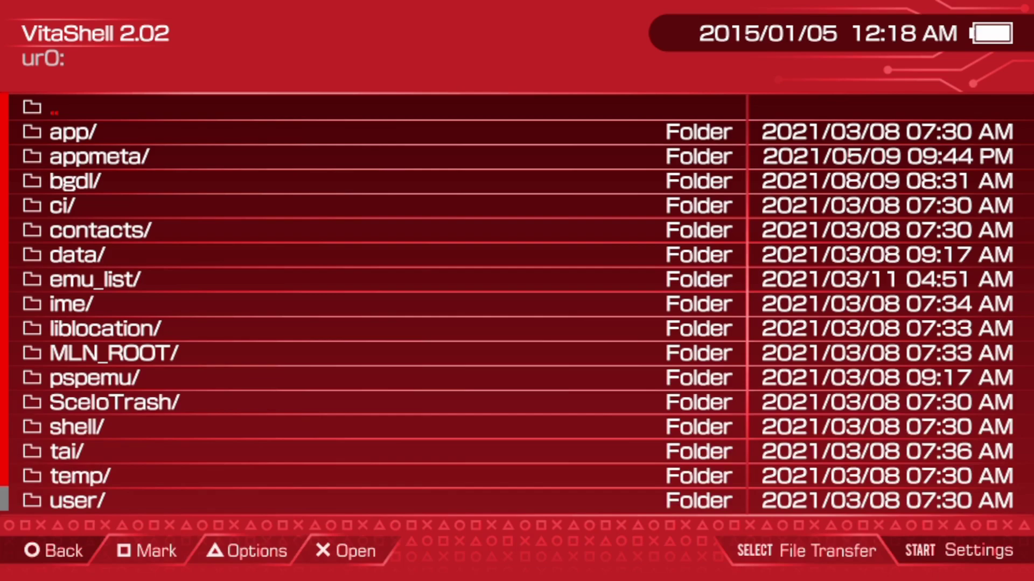
{"action": "key", "text": "BackSpace"}
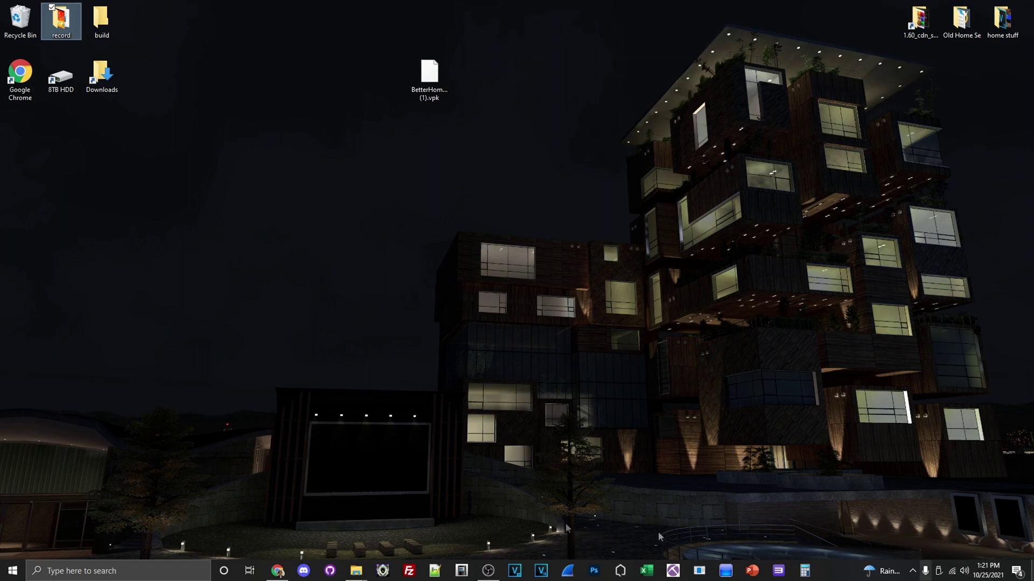
- Open FileZilla on the PC and dismiss its update dialog
{"action": "left_click", "coordinate": [420, 75]}
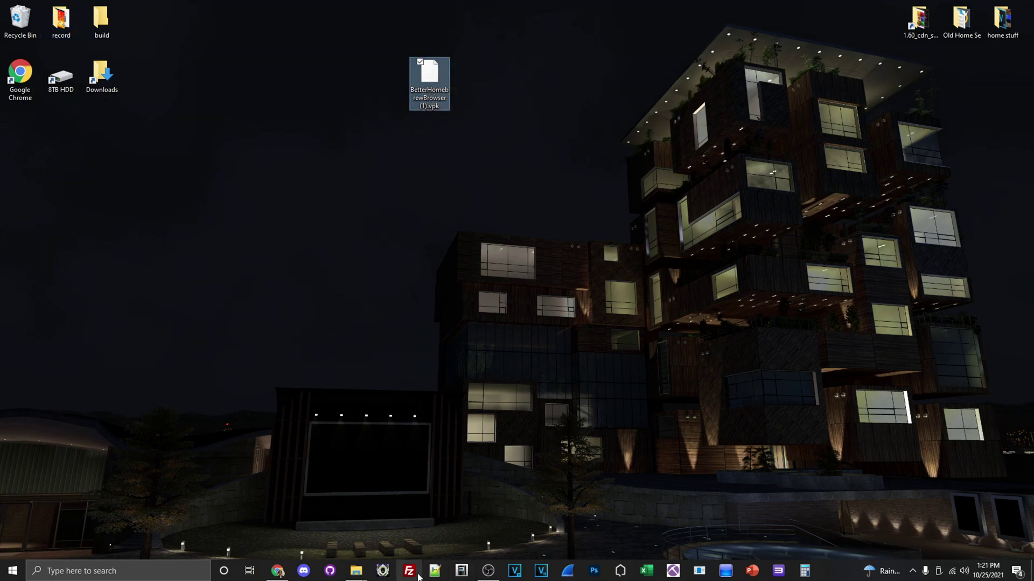
{"action": "left_click", "coordinate": [412, 573]}
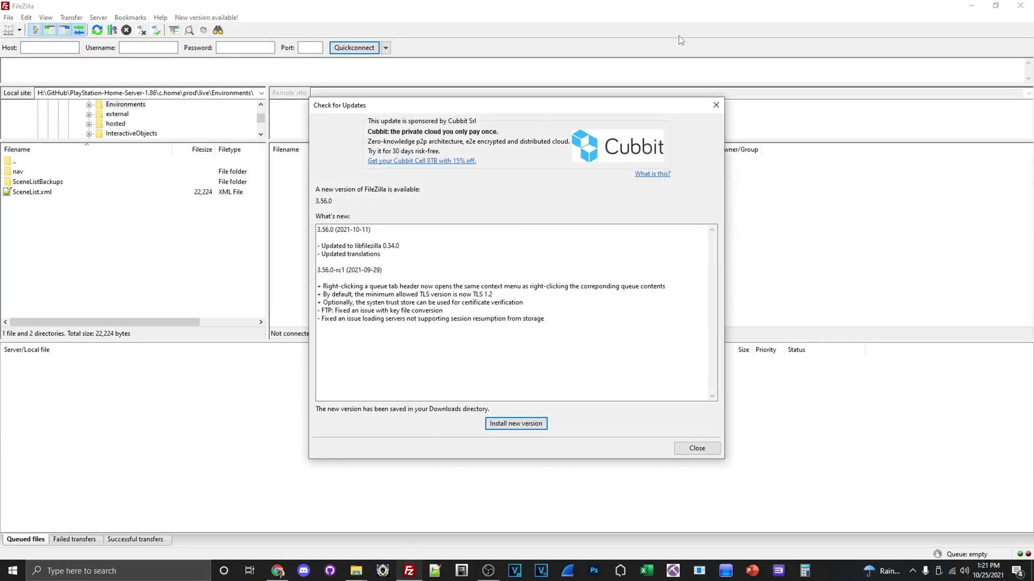
{"action": "left_click", "coordinate": [716, 105]}
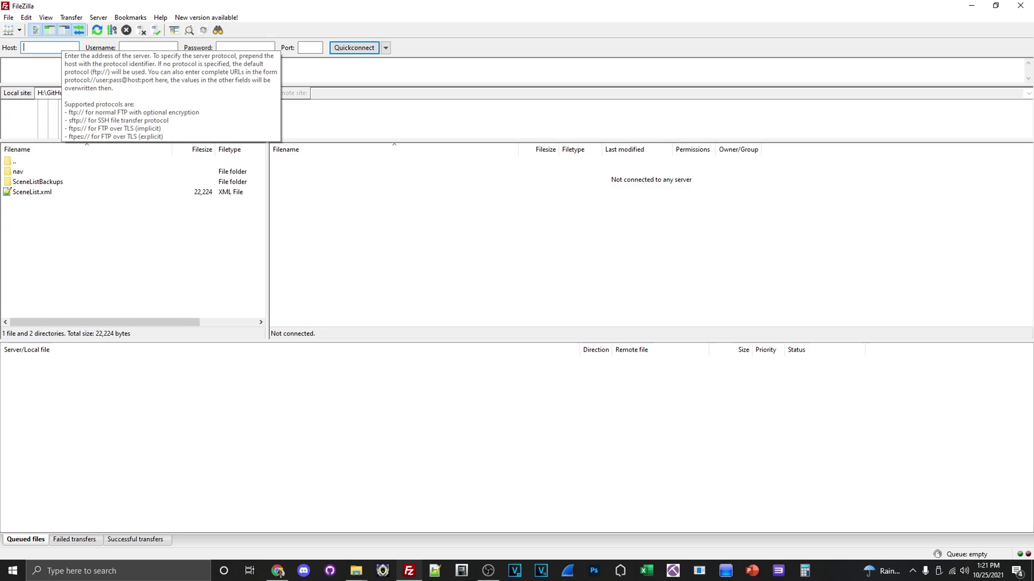
- Connect to the PS Vita's FTP server at host 10.0.0.81 on port 1337
{"action": "type", "text": "10.0.0."}
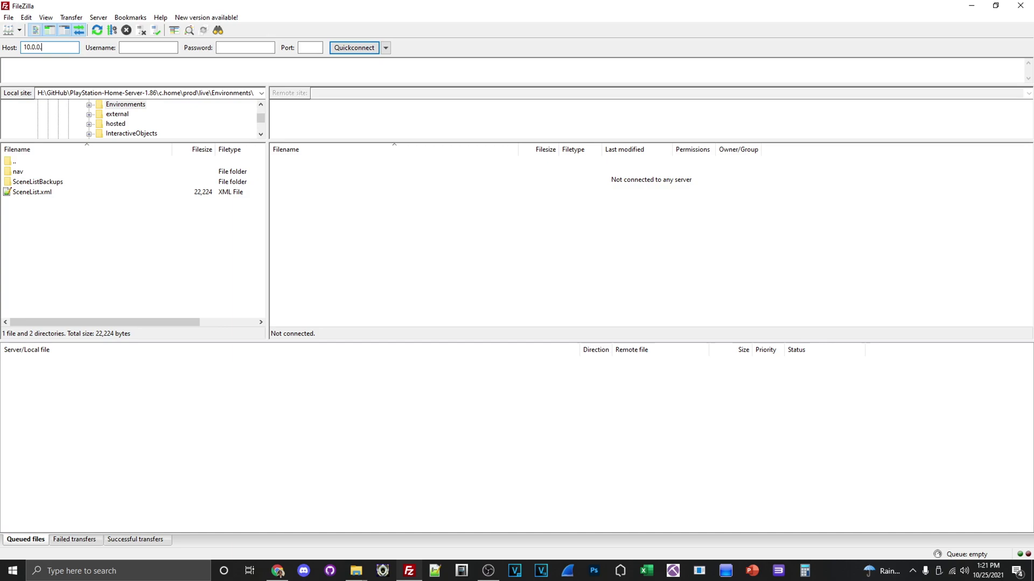
{"action": "type", "text": "81"}
{"action": "left_click", "coordinate": [302, 47]}
{"action": "type", "text": "1337"}
{"action": "left_click", "coordinate": [355, 48]}
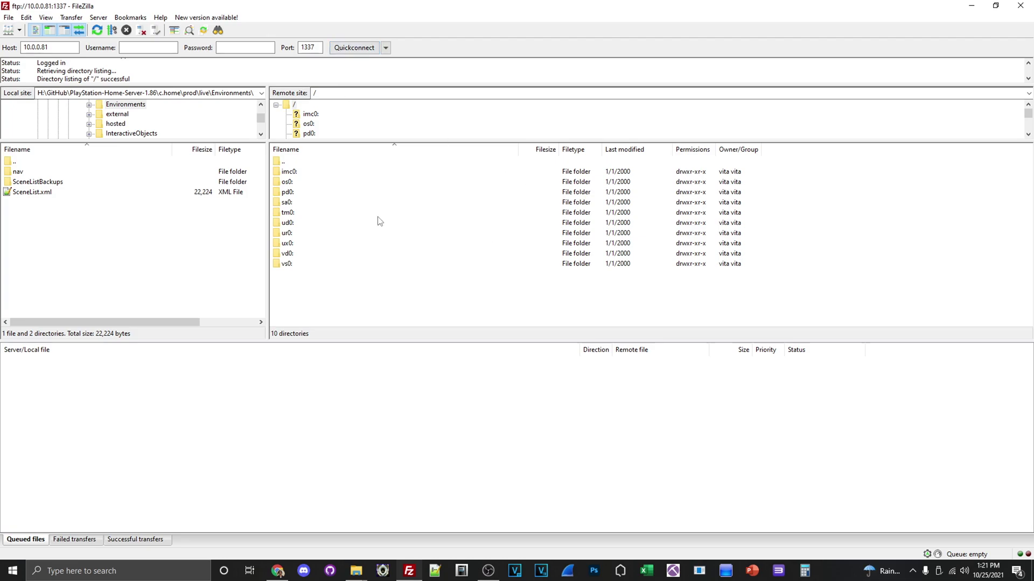
- Open the remote ux0: folder, locate its VPK folder, and shrink the FileZilla window to reveal the desktop
{"action": "double_click", "coordinate": [300, 243]}
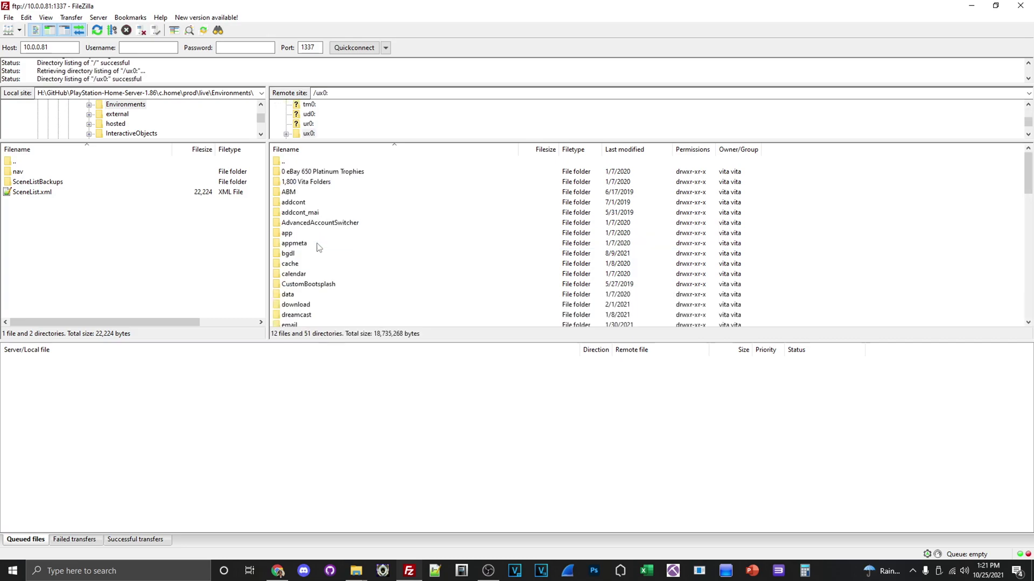
{"action": "scroll", "coordinate": [317, 214], "scroll_direction": "down", "scroll_amount": 15}
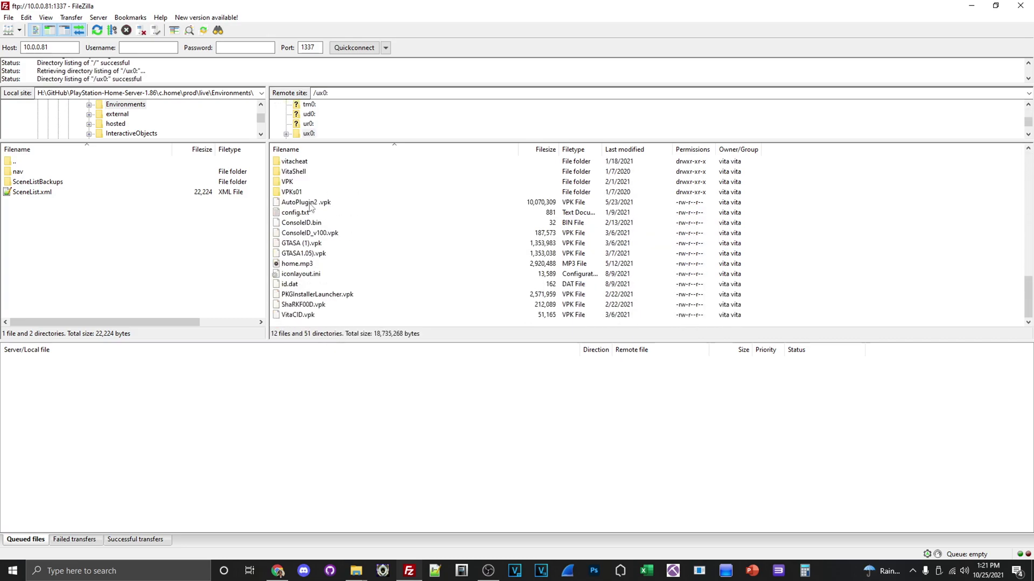
{"action": "left_click", "coordinate": [297, 183]}
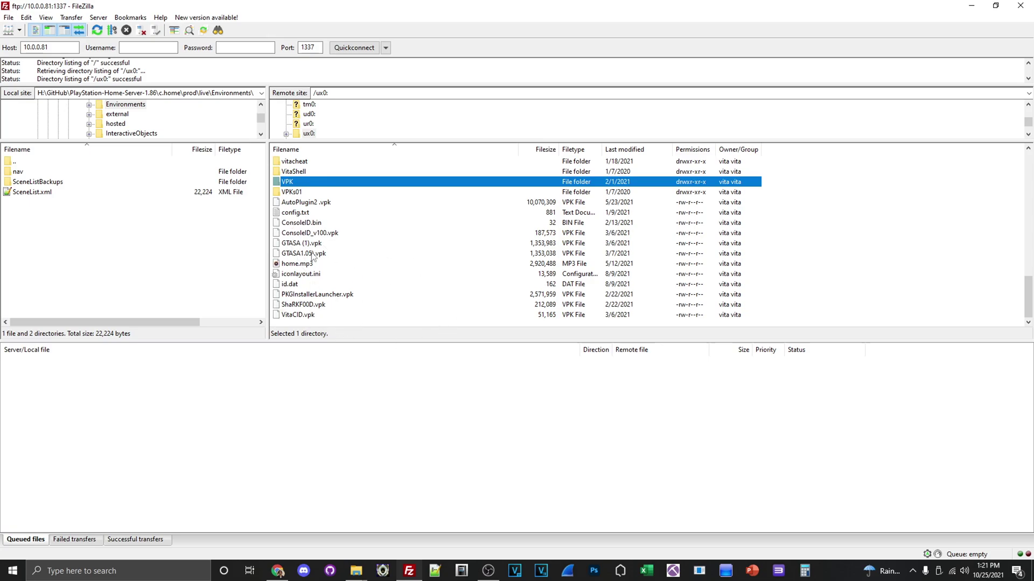
{"action": "double_click", "coordinate": [294, 12]}
{"action": "left_click_drag", "start_coordinate": [377, 47], "coordinate": [593, 27]}
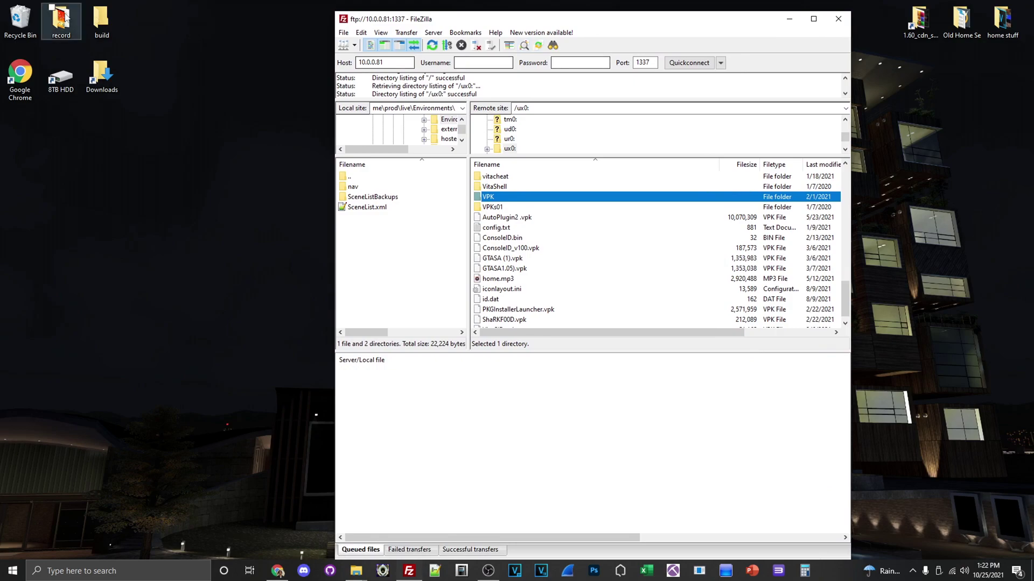
- Create a directory named VPK in ux0: on the Vita and enter it
{"action": "right_click", "coordinate": [655, 313]}
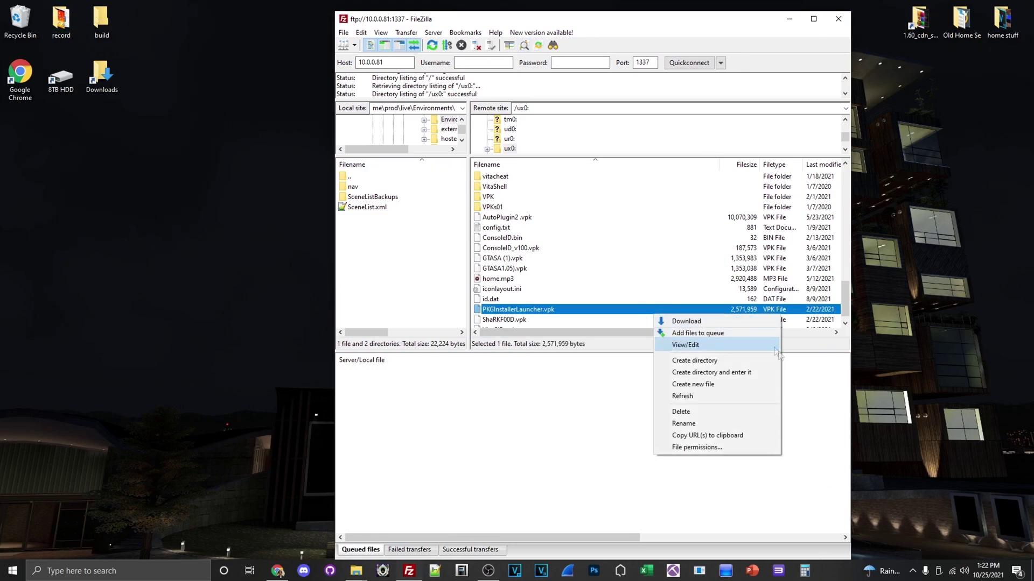
{"action": "left_click", "coordinate": [749, 373]}
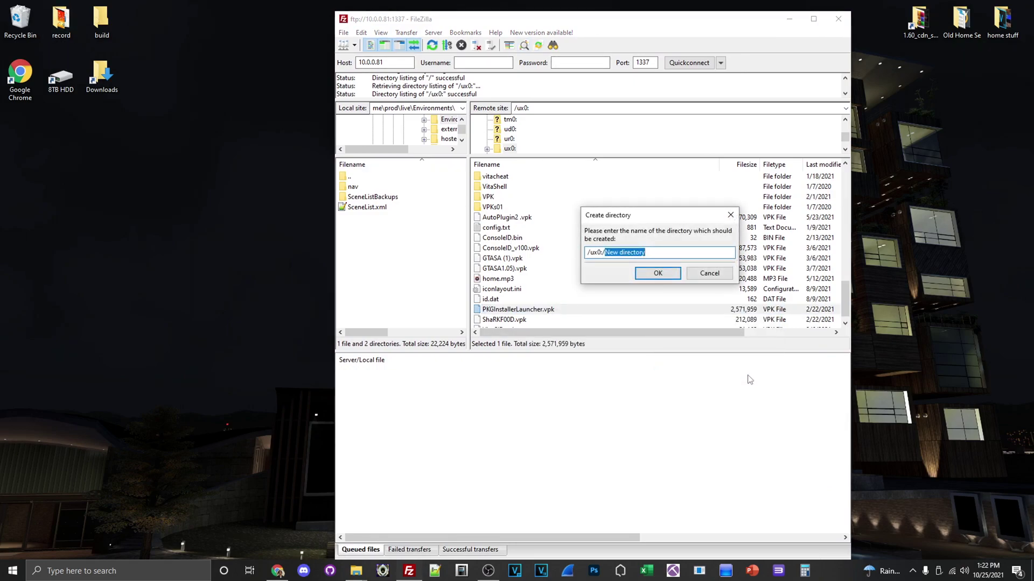
{"action": "type", "text": "VPK"}
{"action": "key", "text": "Return"}
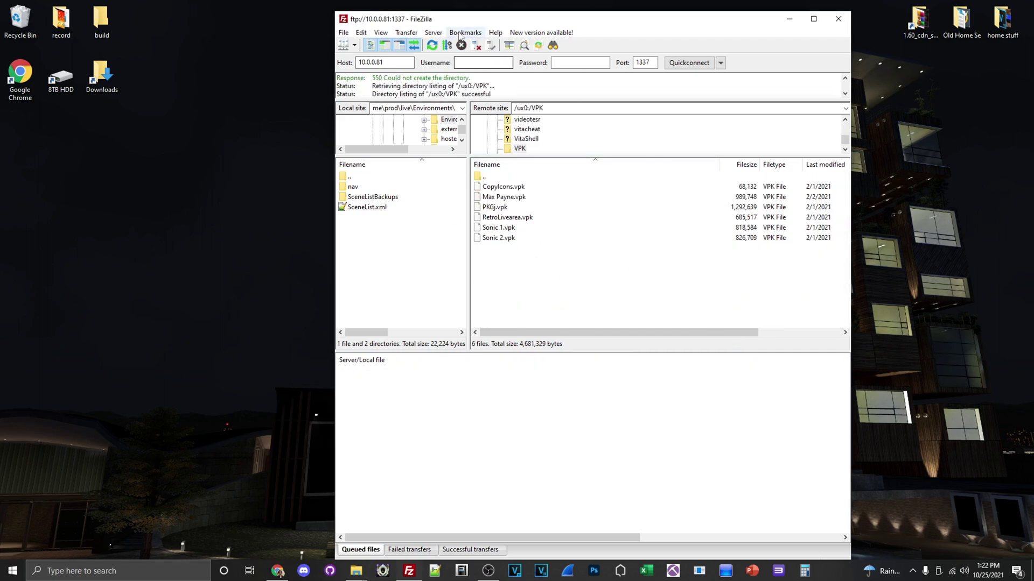
- Upload BetterHomebrewBrowser (1).vpk from the desktop to the Vita's ux0:/VPK folder, then maximize the FileZilla window
{"action": "left_click_drag", "start_coordinate": [437, 22], "coordinate": [609, 12]}
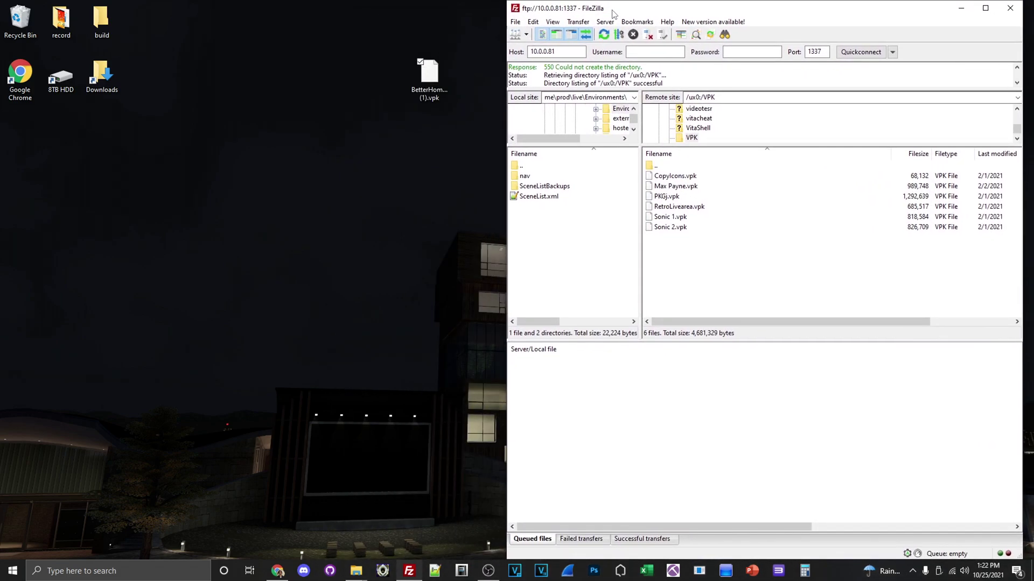
{"action": "left_click", "coordinate": [432, 80]}
{"action": "left_click_drag", "start_coordinate": [433, 79], "coordinate": [718, 293]}
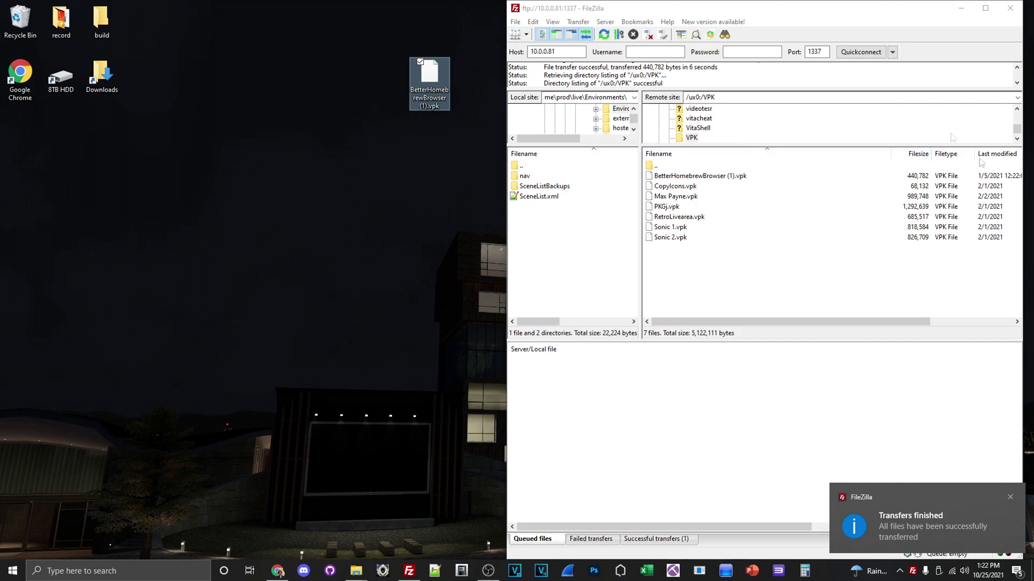
{"action": "left_click_drag", "start_coordinate": [797, 14], "coordinate": [703, 15]}
{"action": "left_click", "coordinate": [891, 9]}
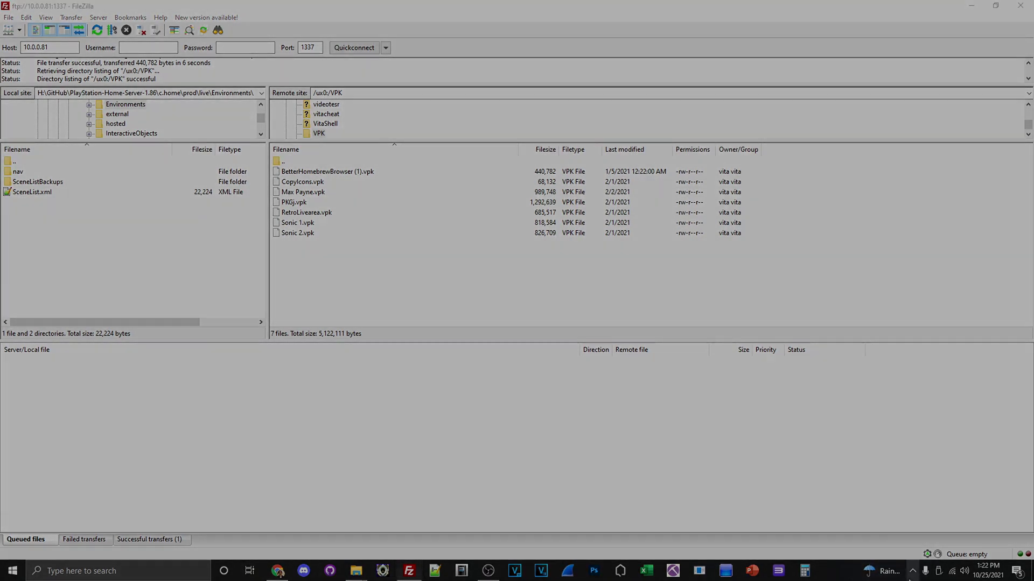
{"action": "left_click", "coordinate": [912, 570]}
{"action": "right_click", "coordinate": [906, 528]}
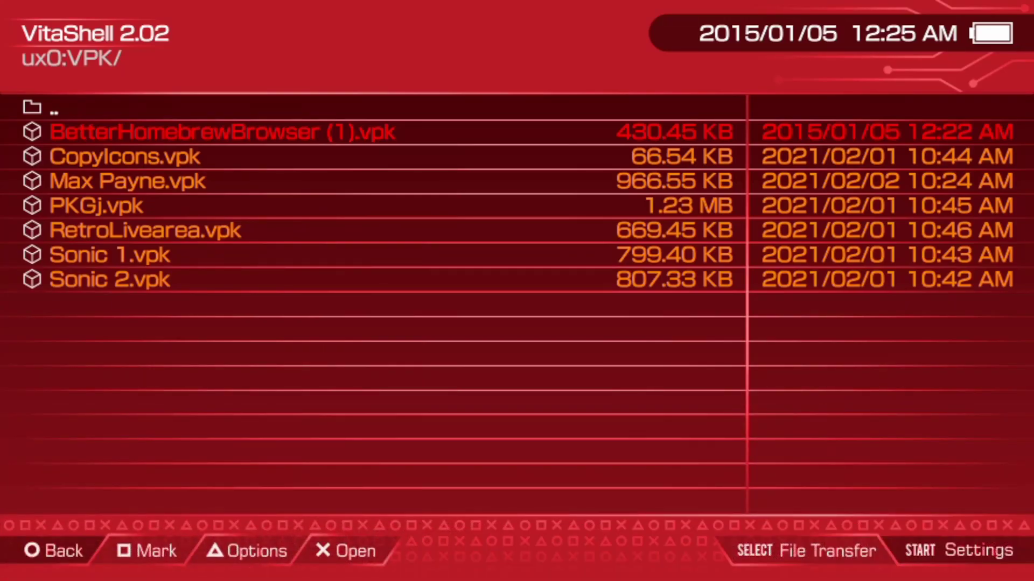
- Leave VitaShell for the PS Vita home screen and launch Homebrew Browser from its last page
{"action": "key", "text": "super"}
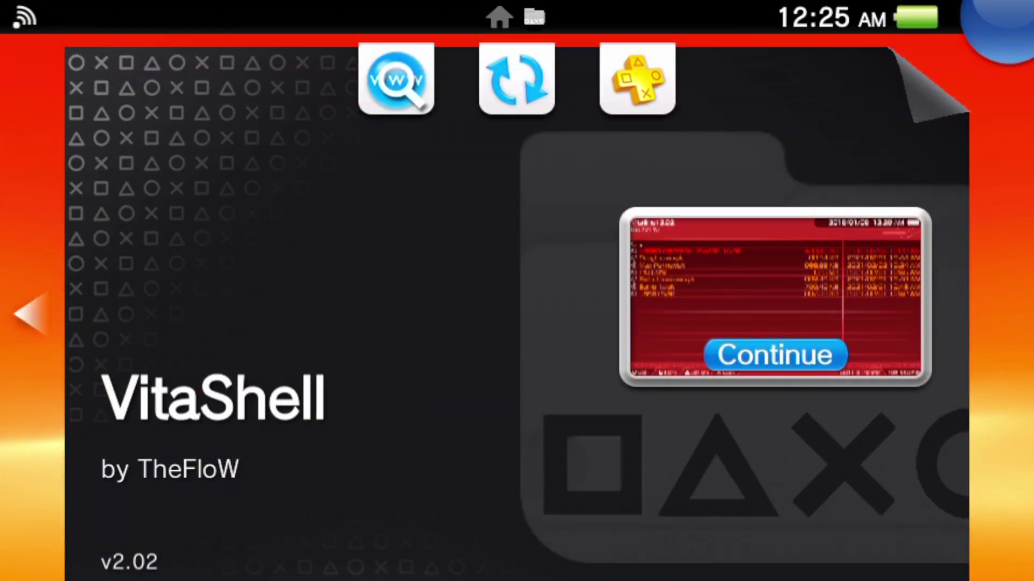
{"action": "key", "text": "super"}
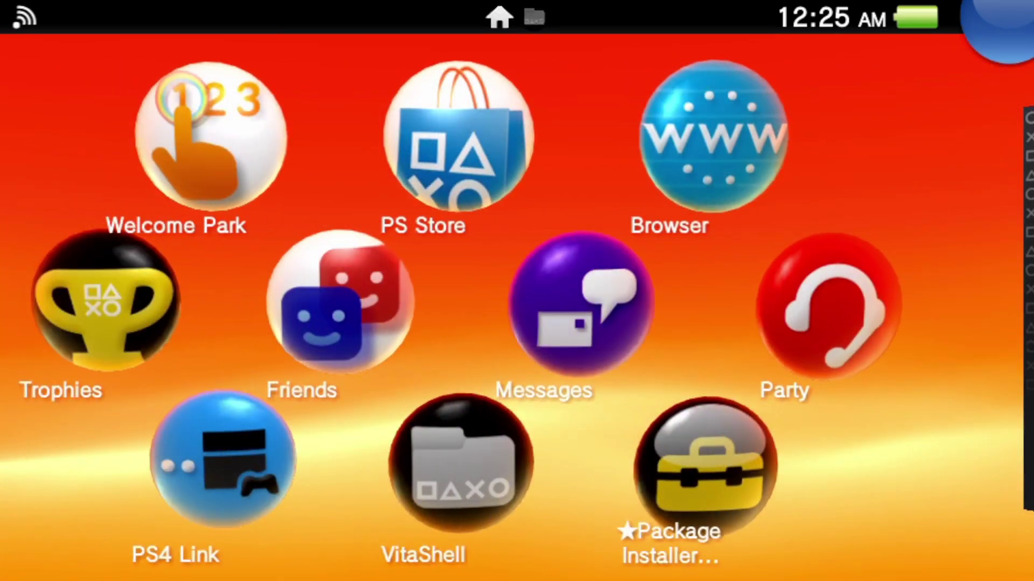
{"action": "scroll", "coordinate": [517, 312], "scroll_direction": "down", "scroll_amount": 10}
{"action": "scroll", "coordinate": [517, 312], "scroll_direction": "down", "scroll_amount": 15}
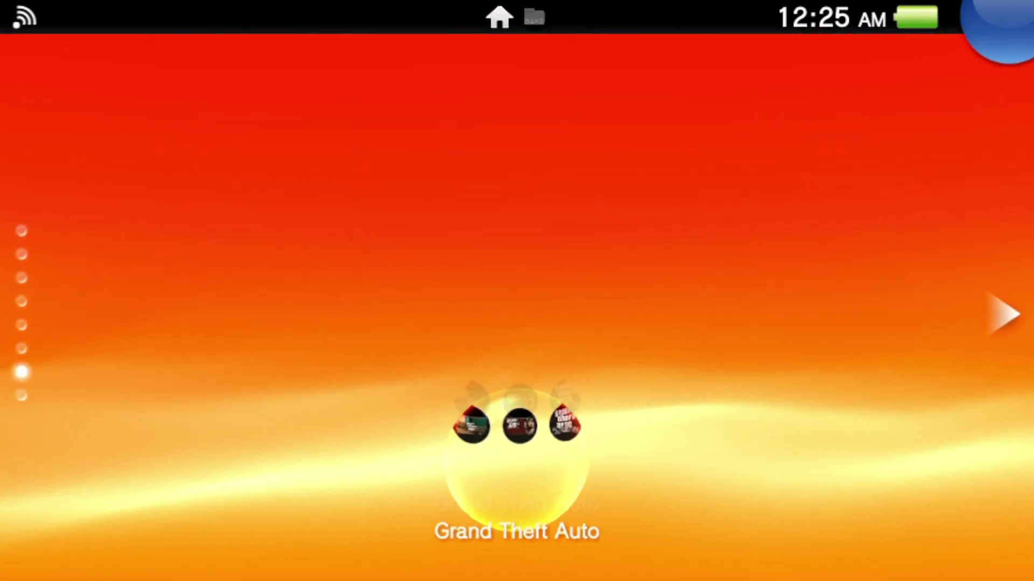
{"action": "scroll", "coordinate": [517, 313], "scroll_direction": "down", "scroll_amount": 3}
{"action": "left_click", "coordinate": [140, 302]}
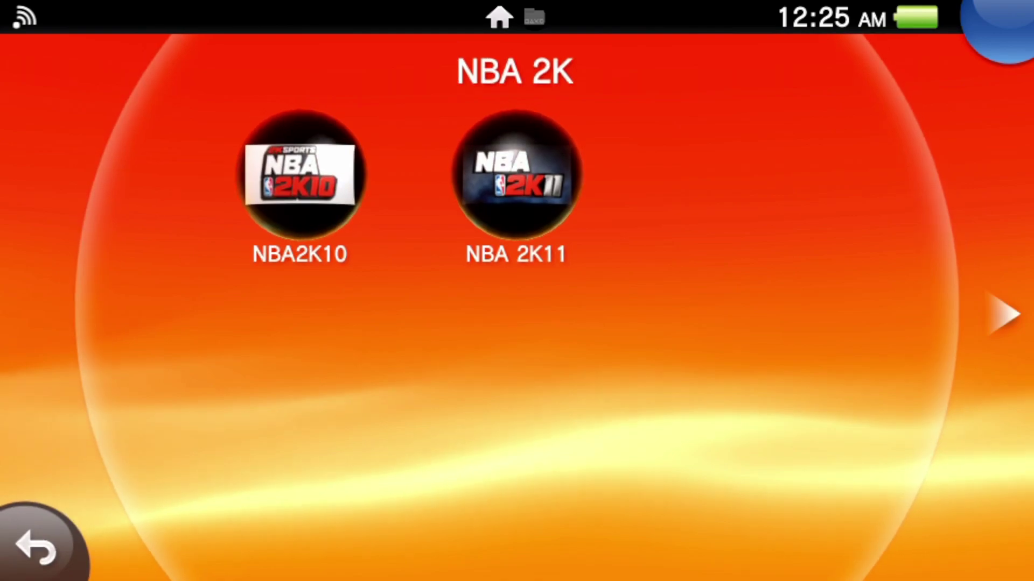
{"action": "left_click", "coordinate": [39, 544]}
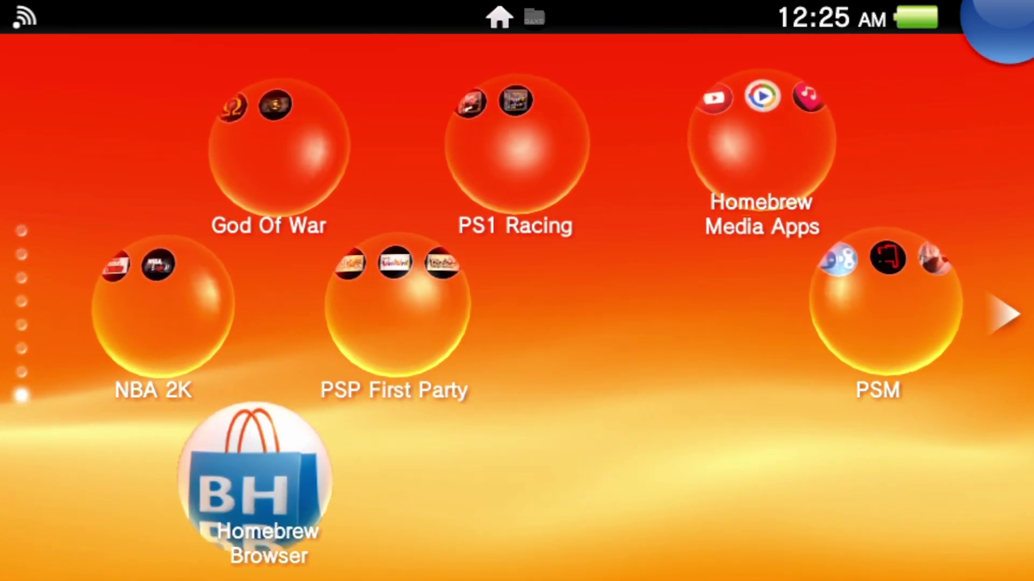
{"action": "left_click", "coordinate": [253, 485]}
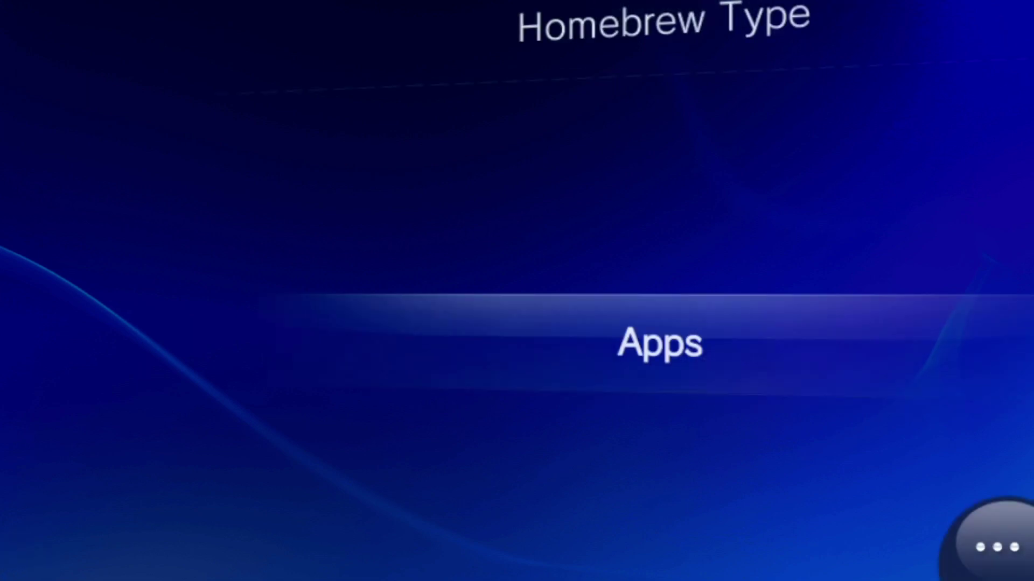
- Download Rocket Cars Vita from the Apps list and return to the Homebrew Type screen
{"action": "key", "text": "Return"}
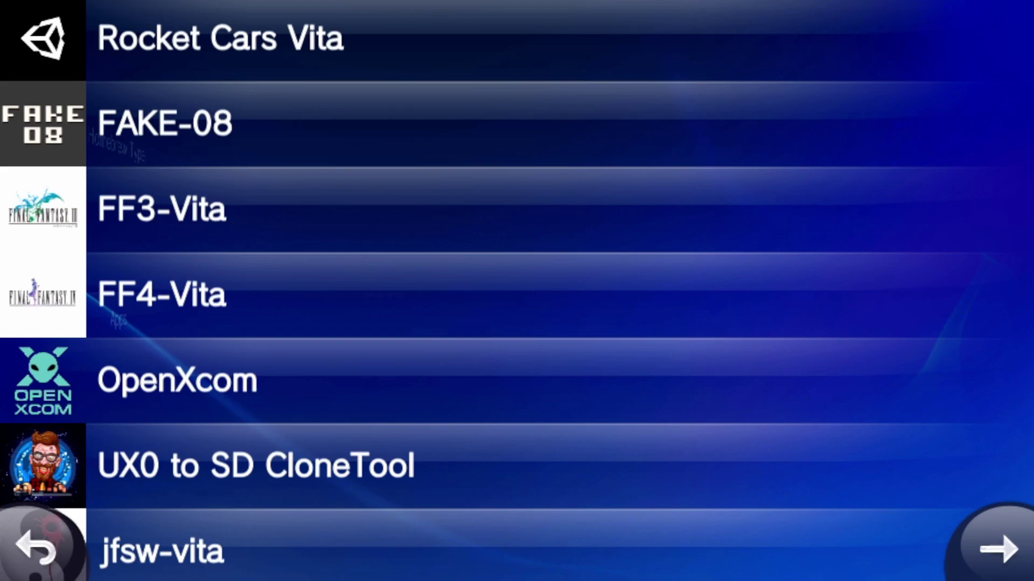
{"action": "left_click", "coordinate": [221, 38]}
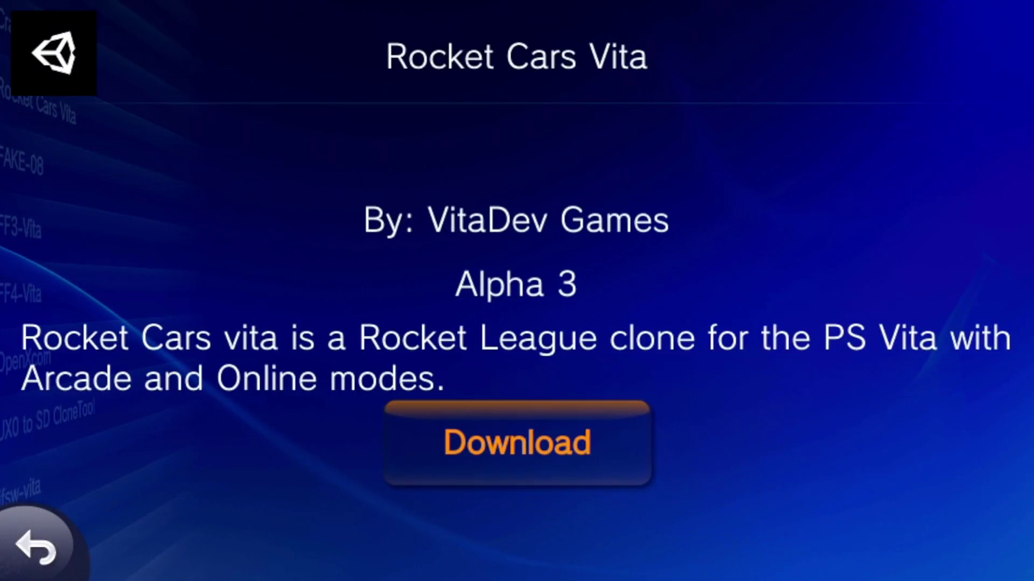
{"action": "left_click", "coordinate": [517, 443]}
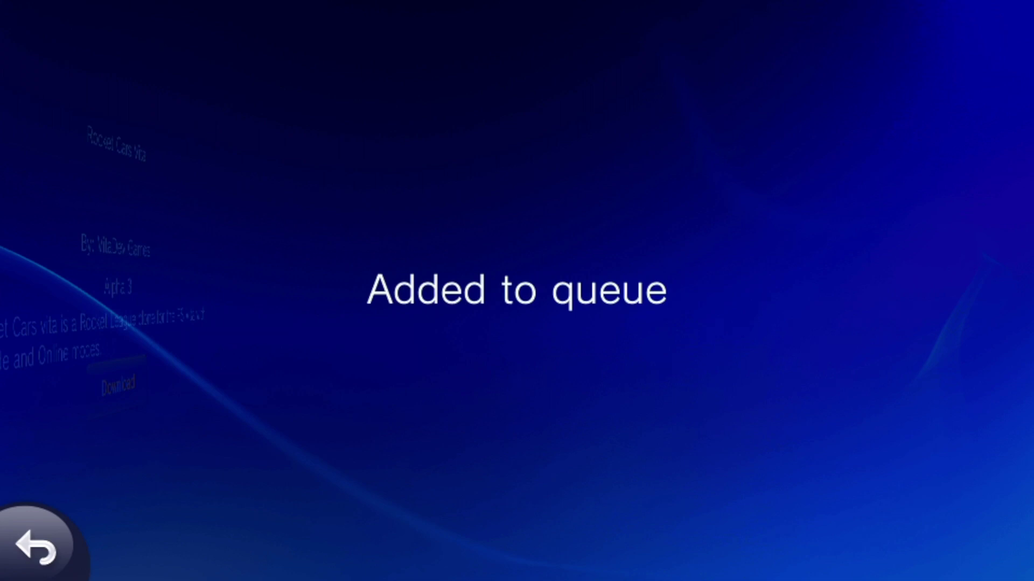
{"action": "left_click", "coordinate": [36, 546]}
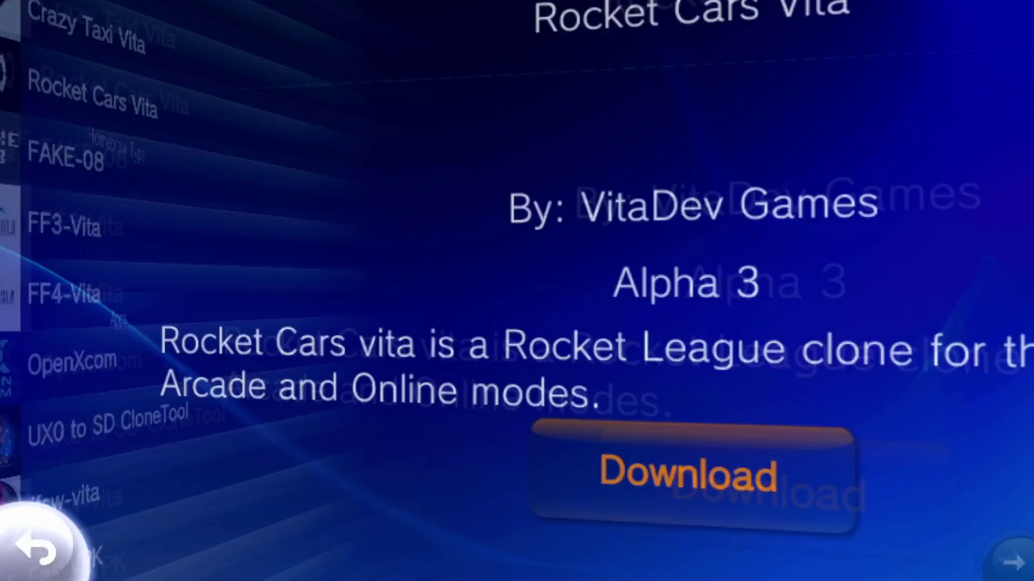
{"action": "left_click", "coordinate": [36, 547]}
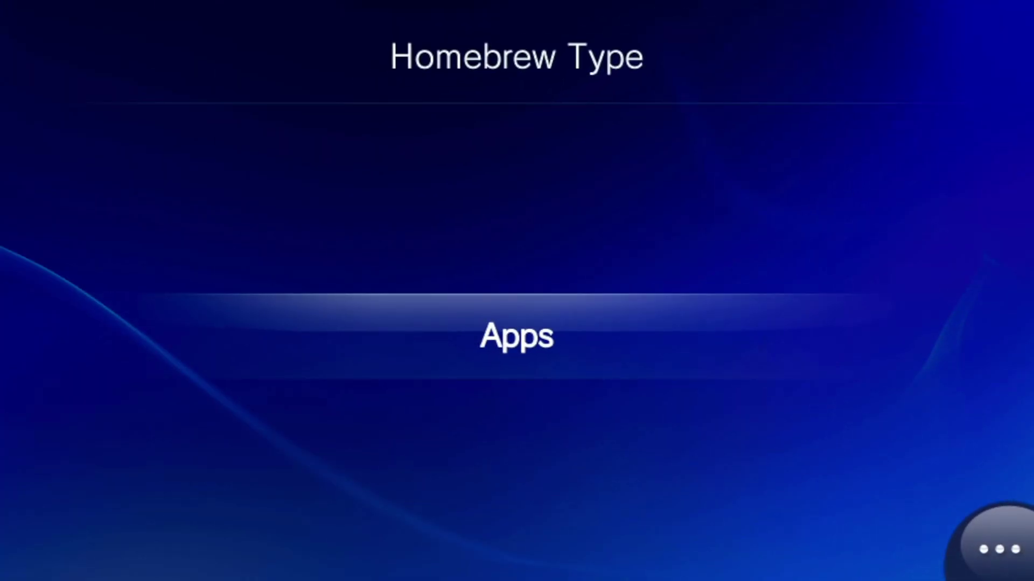
- Check the Rocket Cars Vita download in the PS Vita's notifications, then return to Homebrew Browser
{"action": "key", "text": "super"}
{"action": "left_click", "coordinate": [1001, 30]}
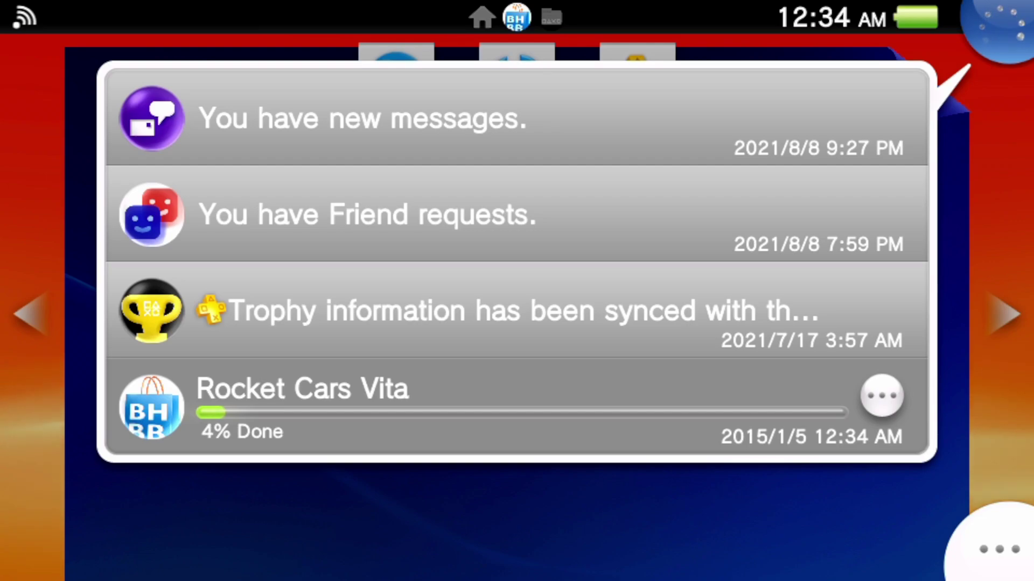
{"action": "left_click", "coordinate": [377, 118]}
{"action": "left_click", "coordinate": [517, 337]}
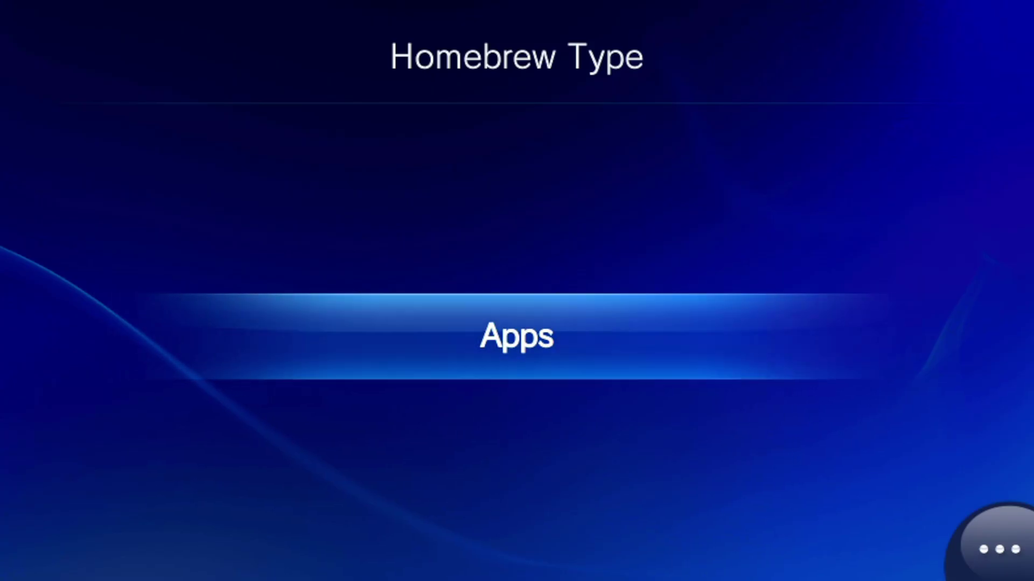
- Review the Source choices and the DB Options in Homebrew Browser's settings, leaving them as they are
{"action": "key", "text": "Escape"}
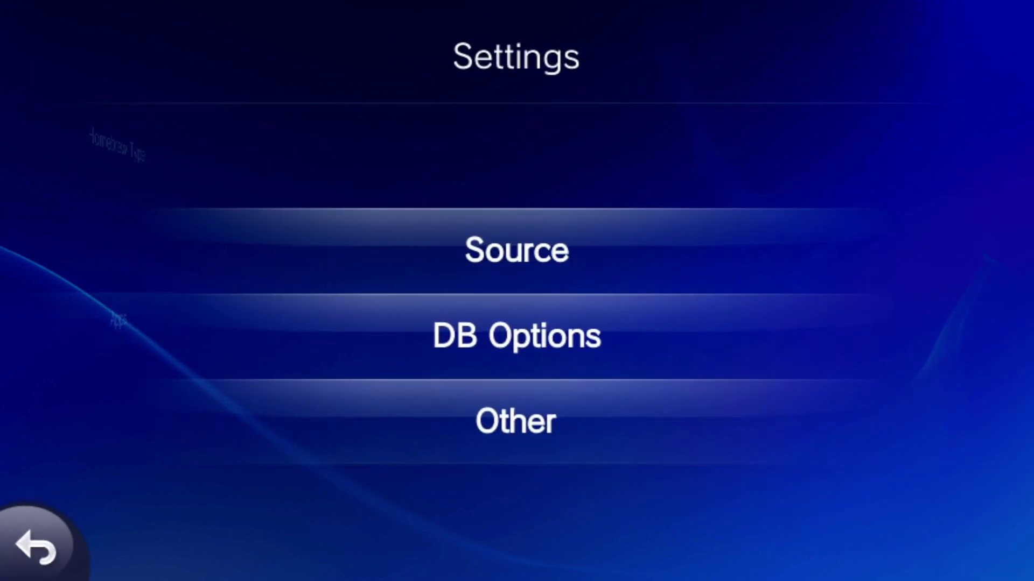
{"action": "left_click", "coordinate": [517, 250]}
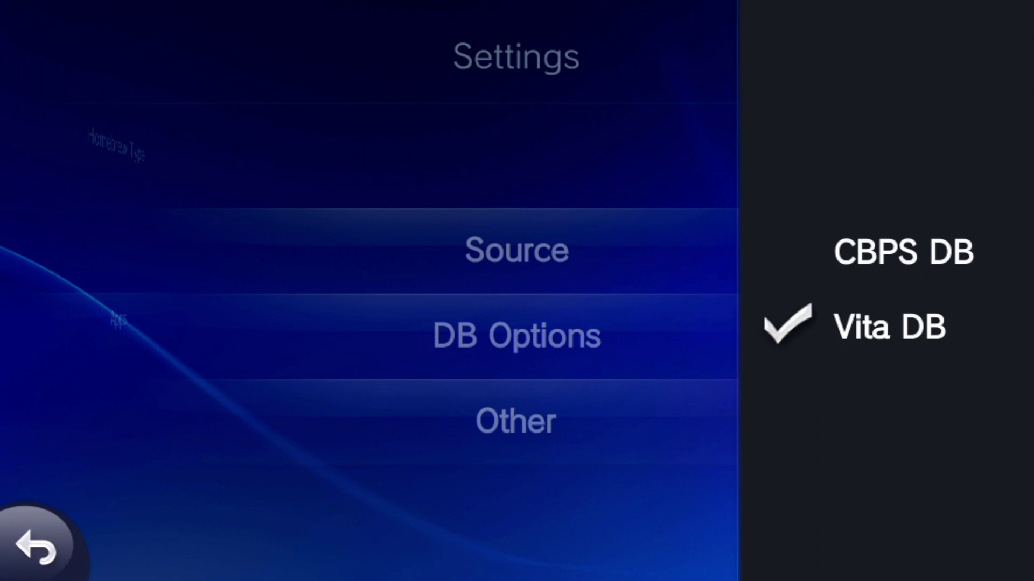
{"action": "left_click", "coordinate": [36, 546]}
{"action": "left_click", "coordinate": [517, 336]}
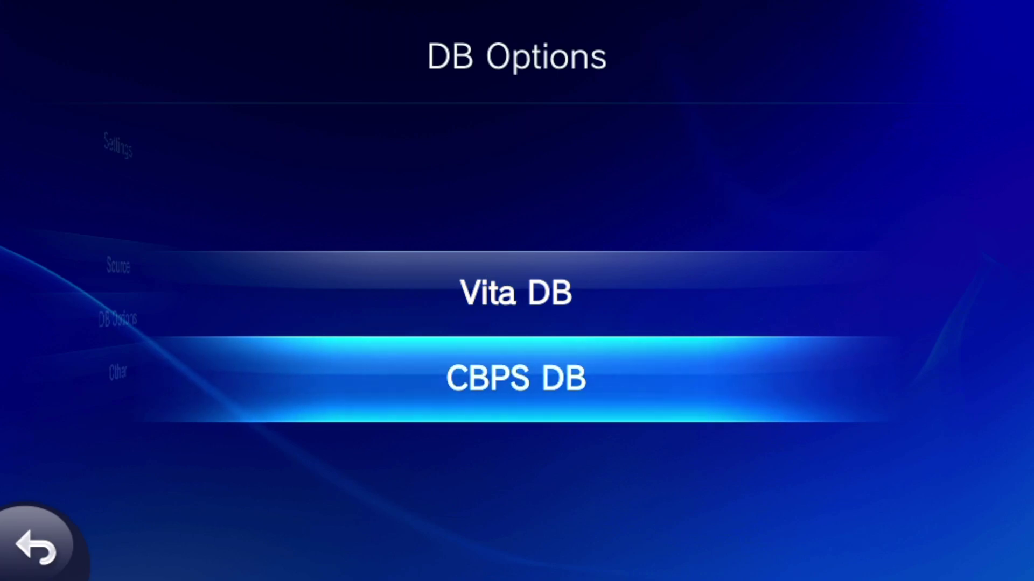
{"action": "left_click", "coordinate": [36, 547]}
- View the Credits in the Info section of the Other settings, then return to the Other options
{"action": "key", "text": "Down"}
{"action": "key", "text": "Return"}
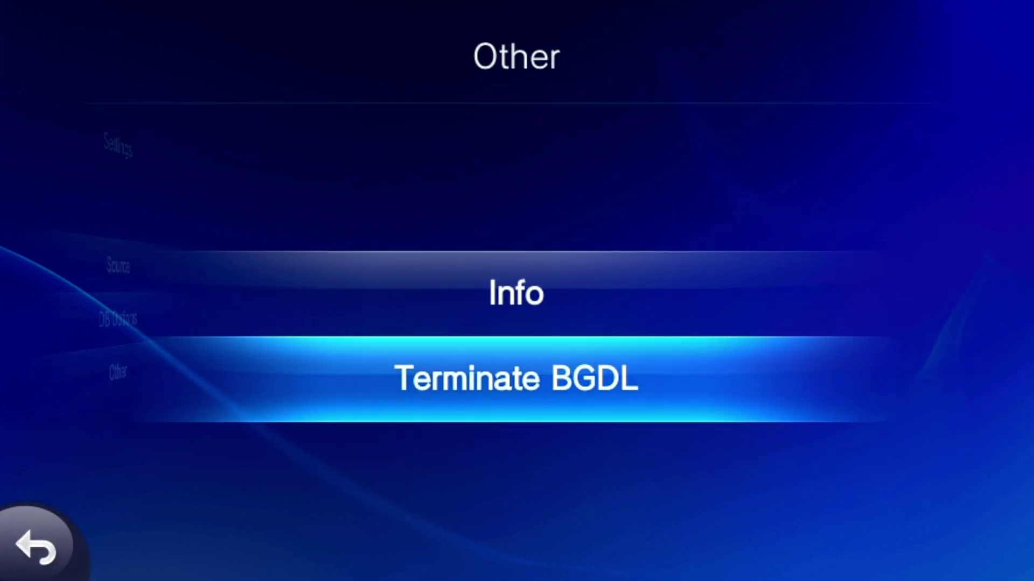
{"action": "key", "text": "Up"}
{"action": "key", "text": "Return"}
{"action": "key", "text": "Up"}
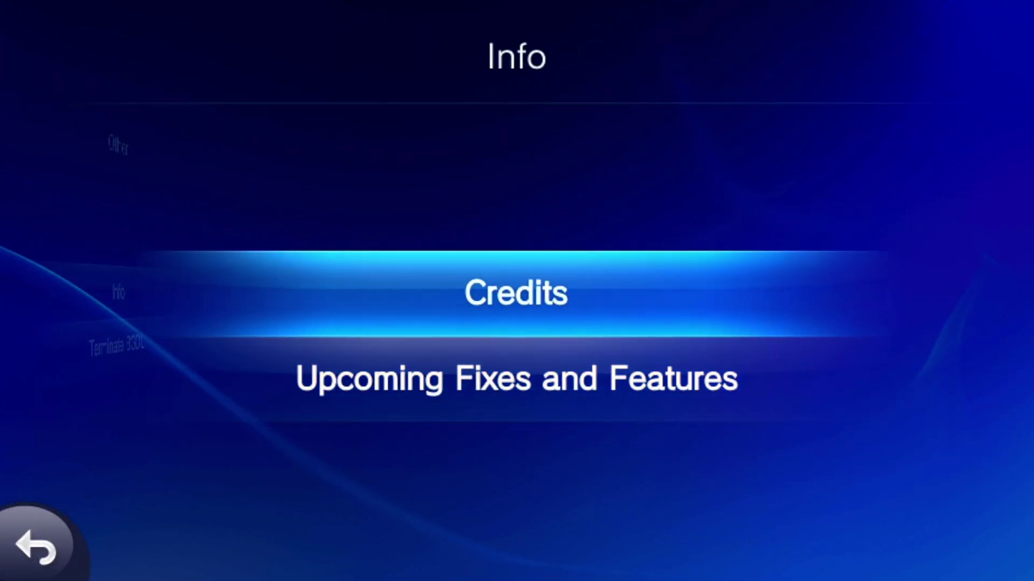
{"action": "key", "text": "Return"}
{"action": "left_click", "coordinate": [35, 546]}
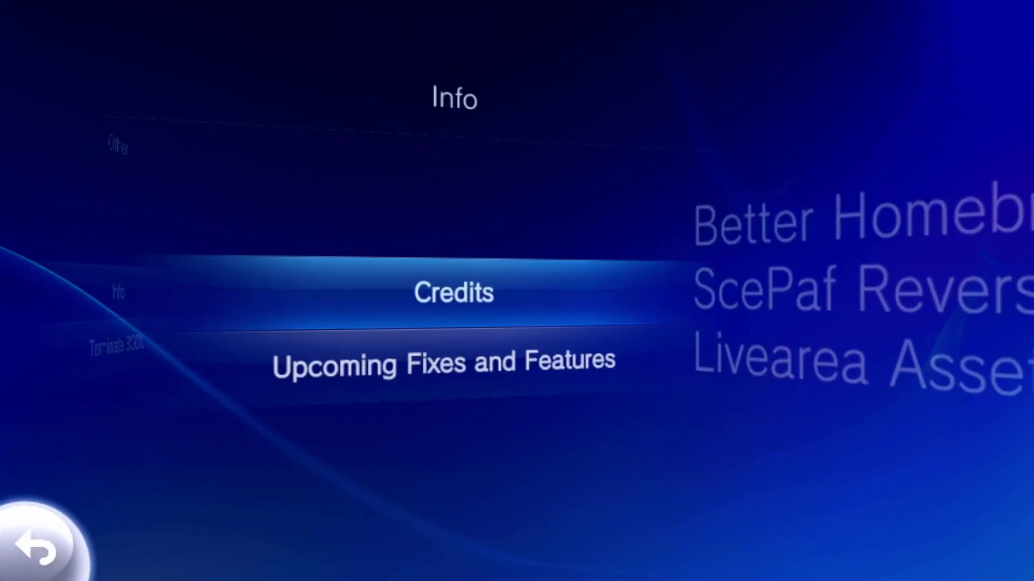
{"action": "key", "text": "Down"}
{"action": "key", "text": "Return"}
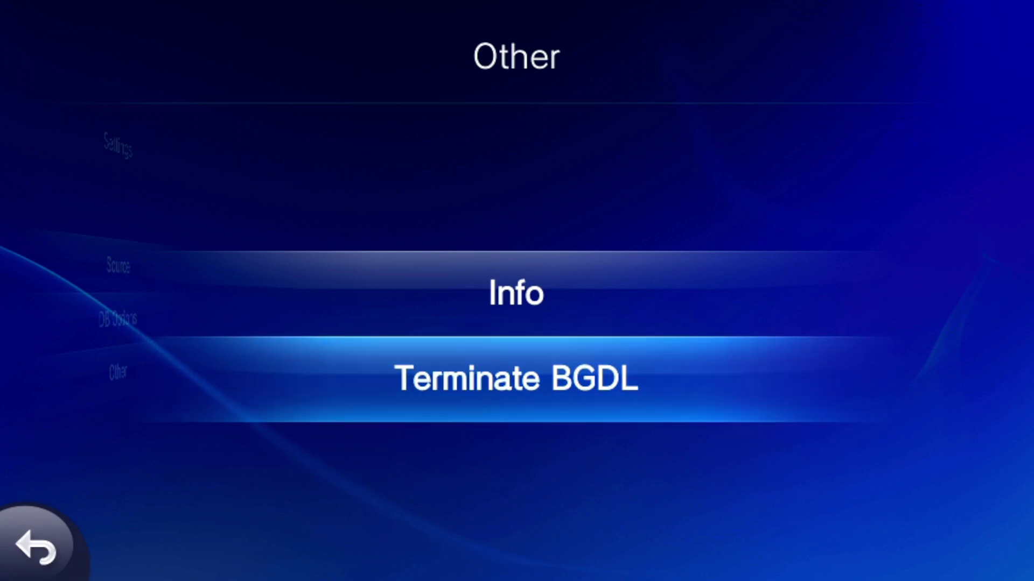
- Exit the settings to the Homebrew Type screen and open the Apps list
{"action": "key", "text": "Escape"}
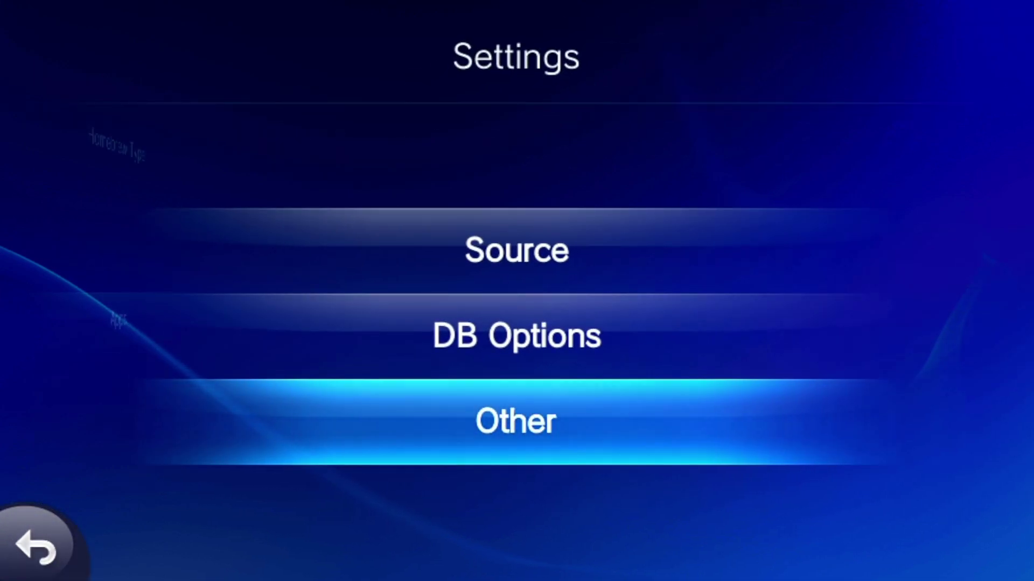
{"action": "key", "text": "Escape"}
{"action": "key", "text": "Return"}
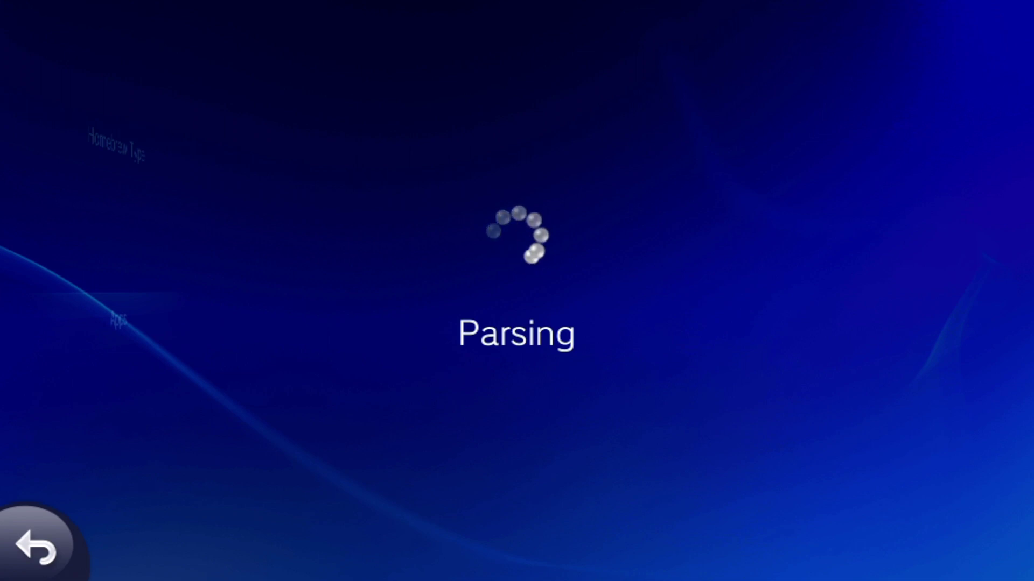
- Check the Rocket Cars Vita download progress in the PS Vita's notifications, then return to Homebrew Browser
{"action": "key", "text": "super"}
{"action": "left_click", "coordinate": [1002, 27]}
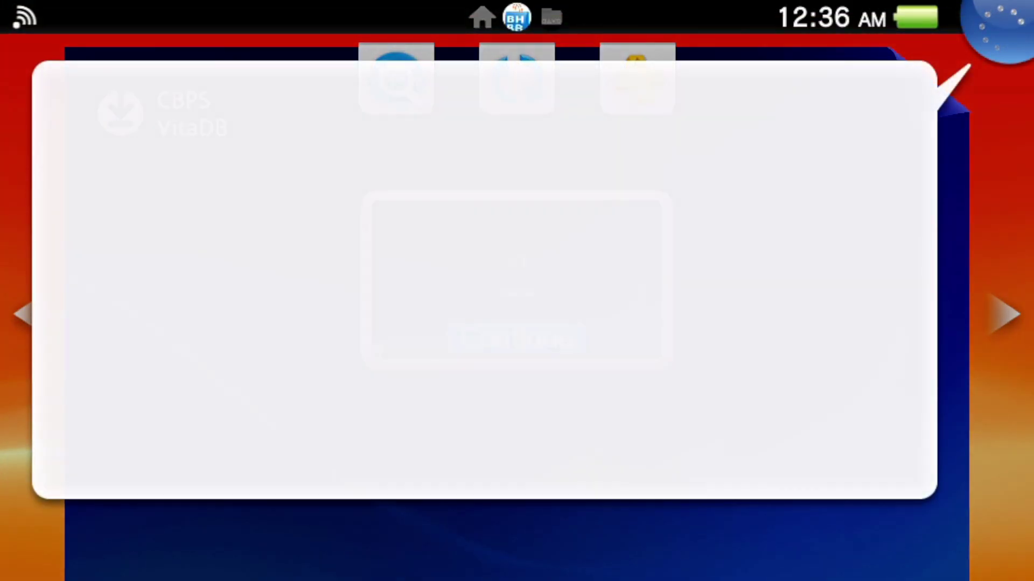
{"action": "key", "text": "Down"}
{"action": "key", "text": "Down"}
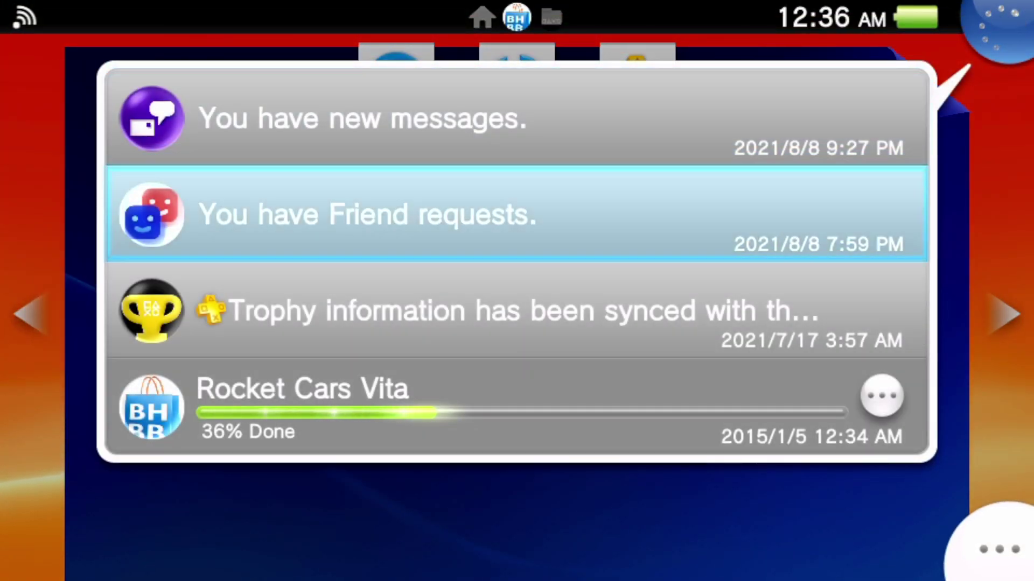
{"action": "key", "text": "Escape"}
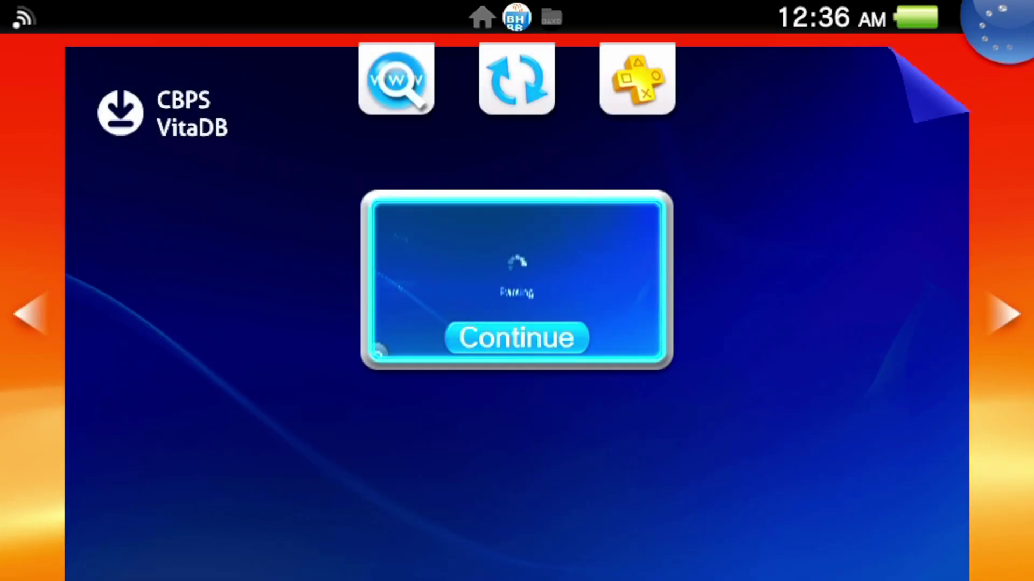
{"action": "key", "text": "Return"}
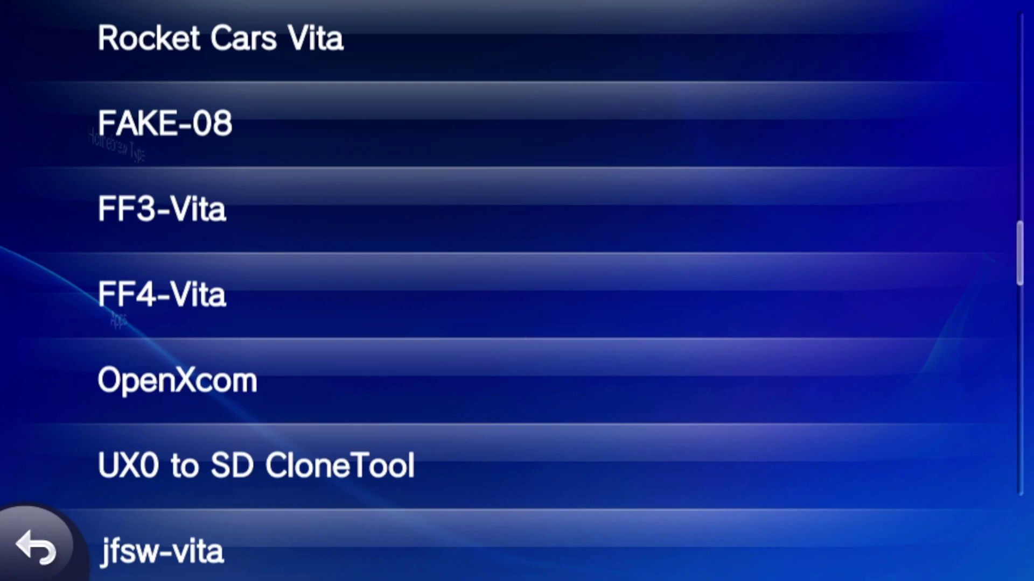
- Open the Rocket Cars Vita entry in the Apps list and choose to download it
{"action": "left_click", "coordinate": [220, 37]}
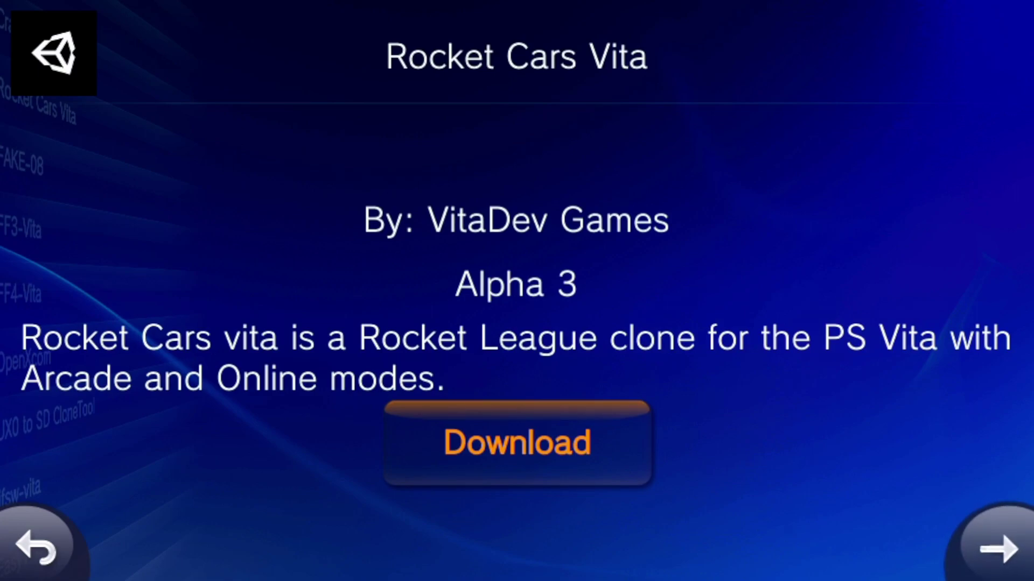
{"action": "left_click", "coordinate": [516, 443]}
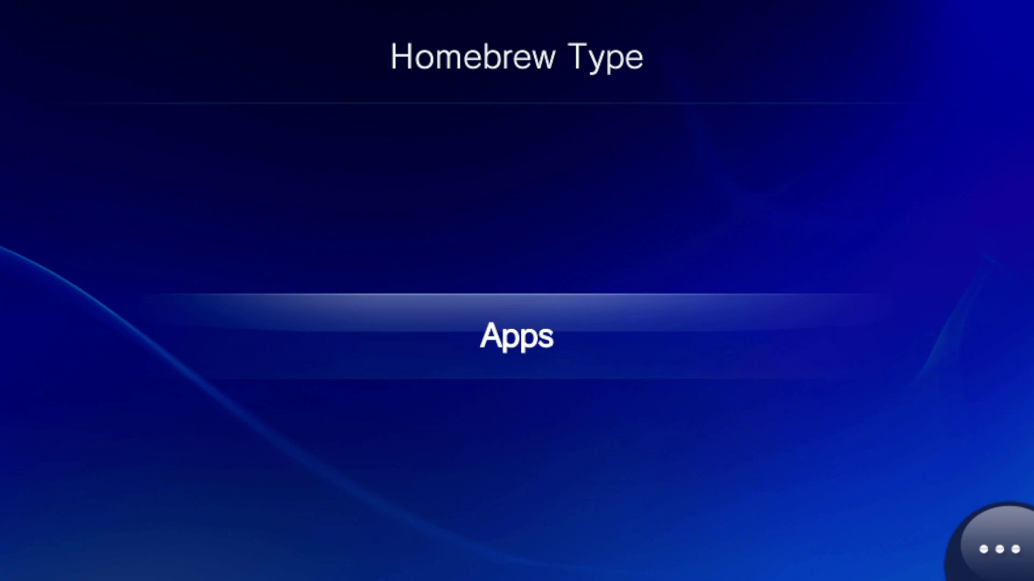
- Check the Rocket Cars Vita installation in the notifications, then launch the game from the home screen
{"action": "key", "text": "super"}
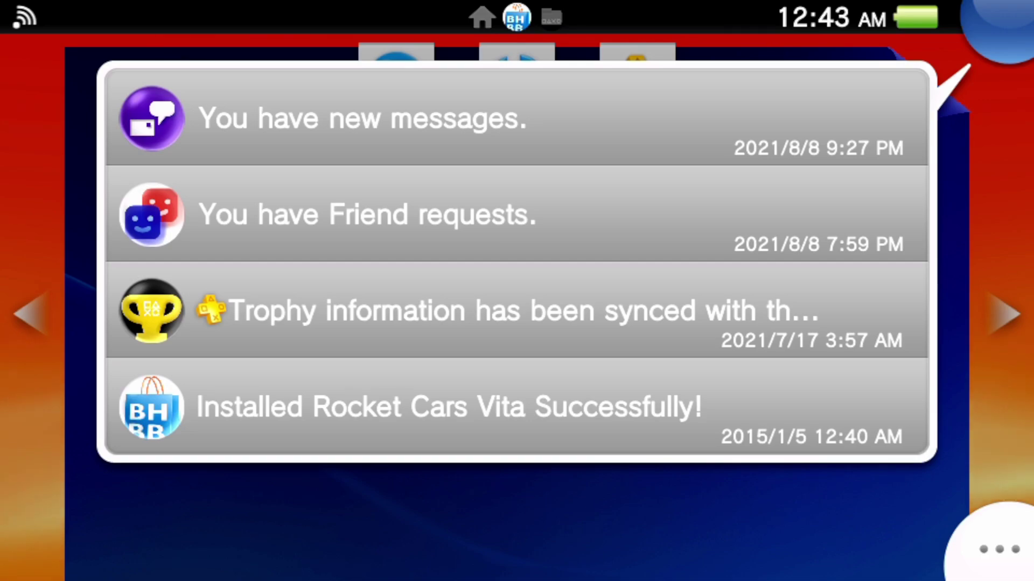
{"action": "key", "text": "super"}
{"action": "key", "text": "super"}
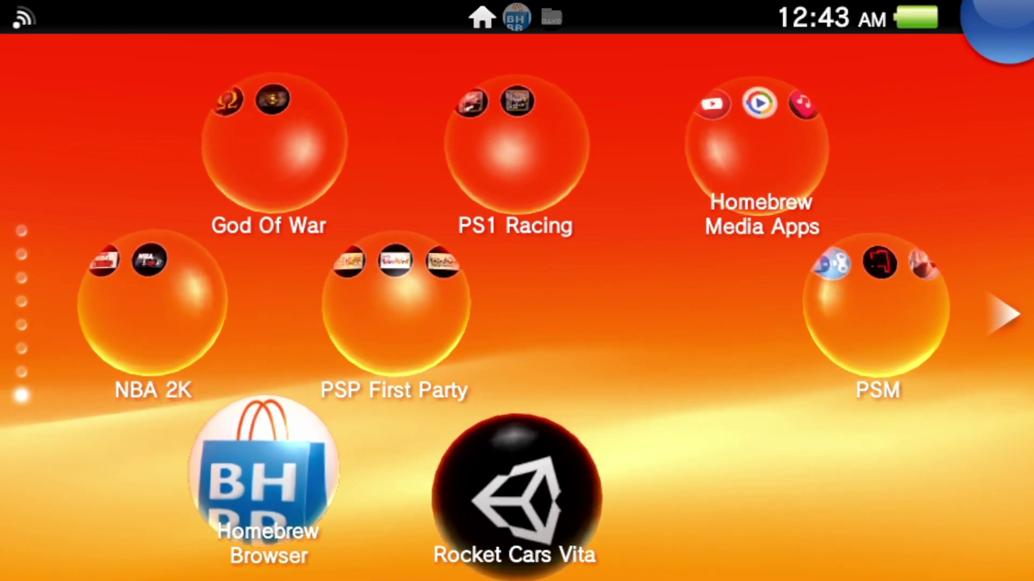
{"action": "key", "text": "Return"}
{"action": "key", "text": "Return"}
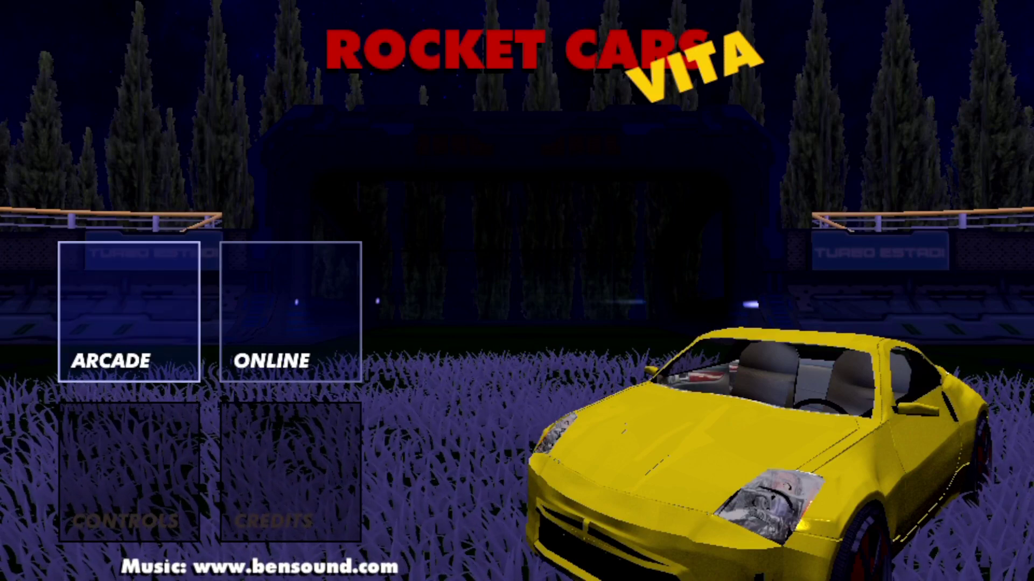
- Start an Arcade match in Rocket Cars Vita and drive the car toward the ball
{"action": "key", "text": "Return"}
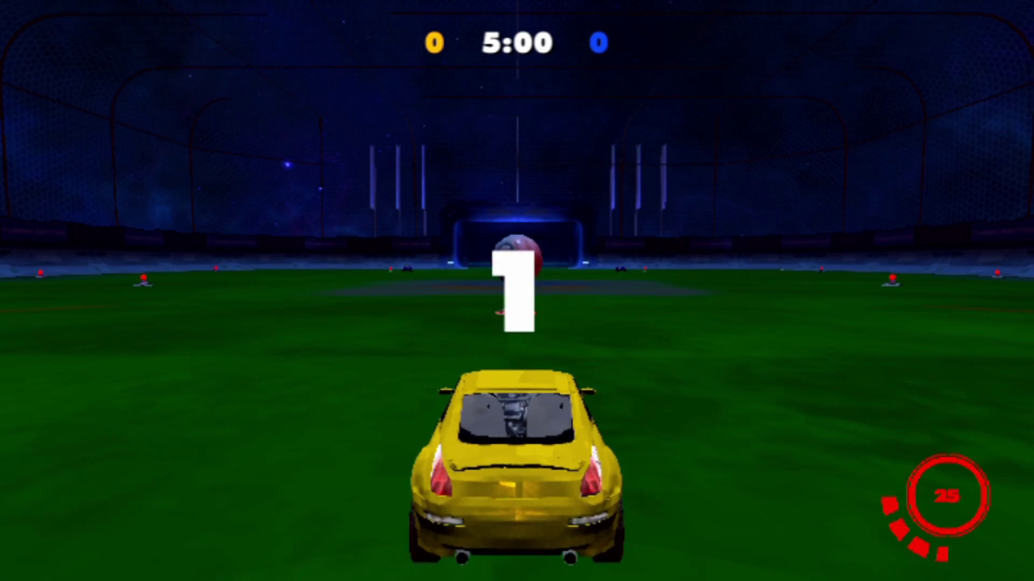
{"action": "key", "text": "Up"}
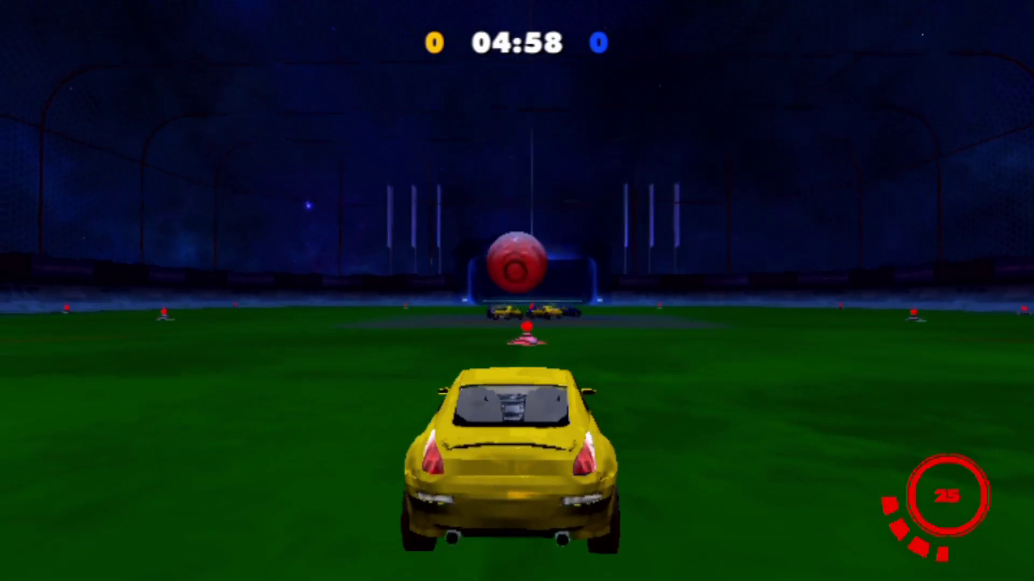
{"action": "key", "text": "space"}
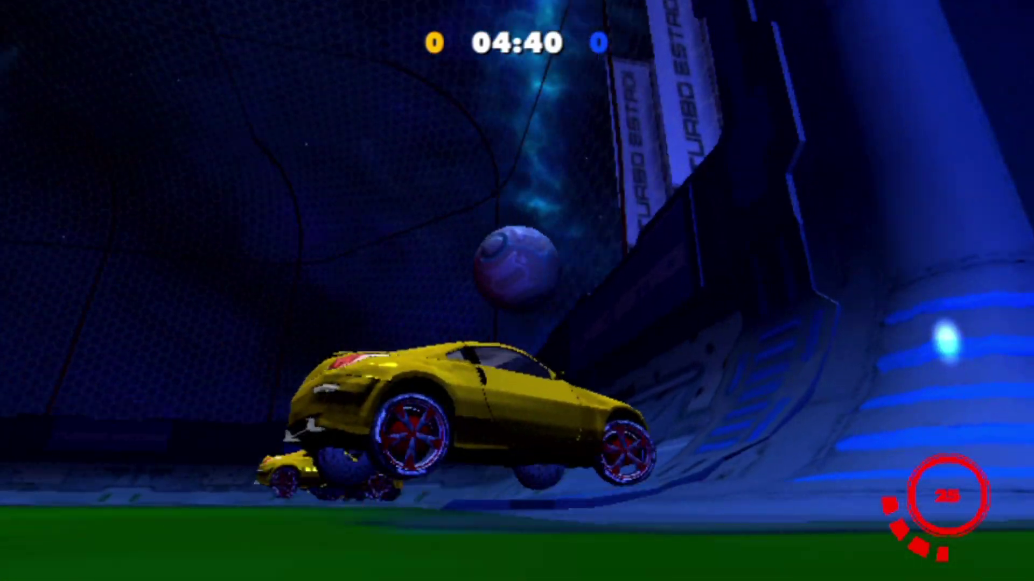
- Bring up the PSVshell overlay and set the clocks to CPU 500 MHz, ES4 222 MHz and BUS 222 MHz
{"action": "key", "text": "Home"}
{"action": "key", "text": "Return"}
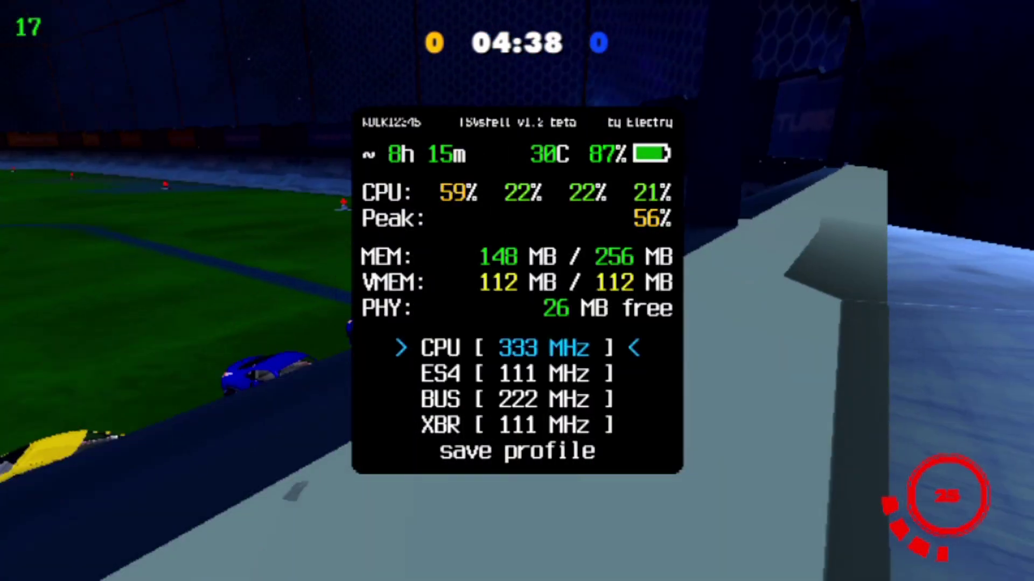
{"action": "key", "text": "Right"}
{"action": "key", "text": "Down"}
{"action": "key", "text": "Right"}
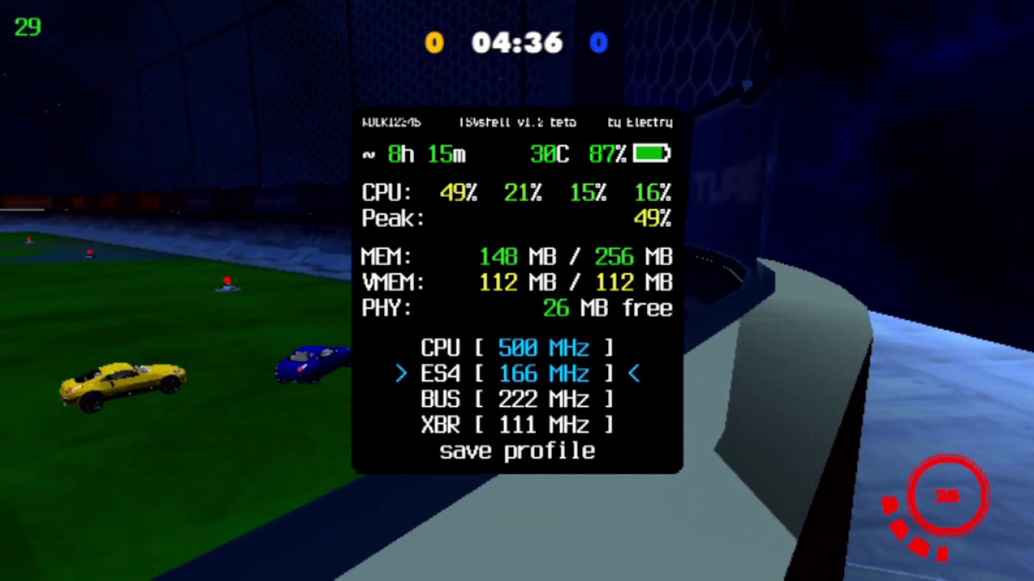
{"action": "key", "text": "Right"}
{"action": "key", "text": "Down"}
{"action": "key", "text": "Right"}
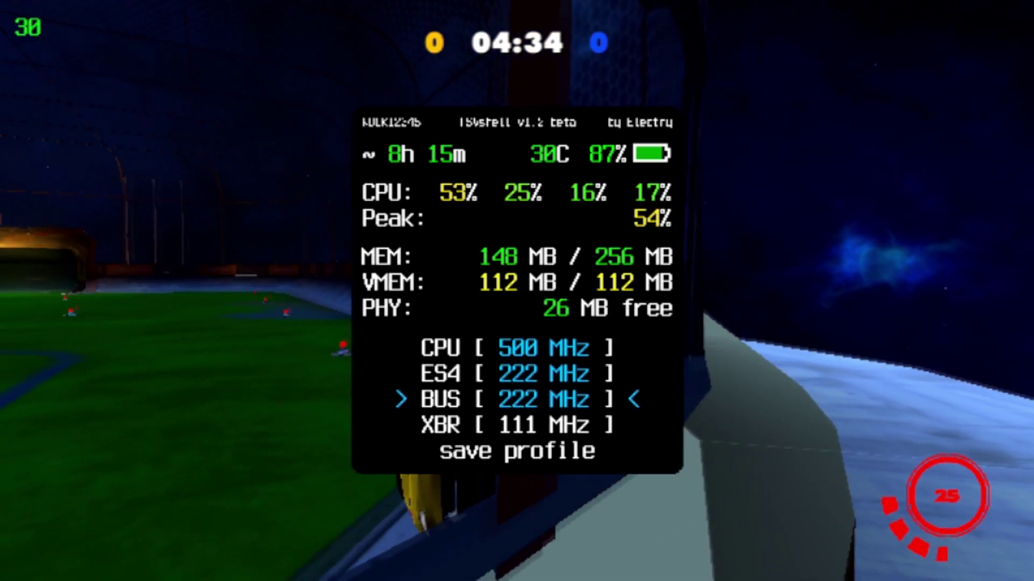
- Save the clock settings as a profile in PSVshell and switch back from the full overlay to the game
{"action": "key", "text": "Down"}
{"action": "key", "text": "Down"}
{"action": "key", "text": "Right"}
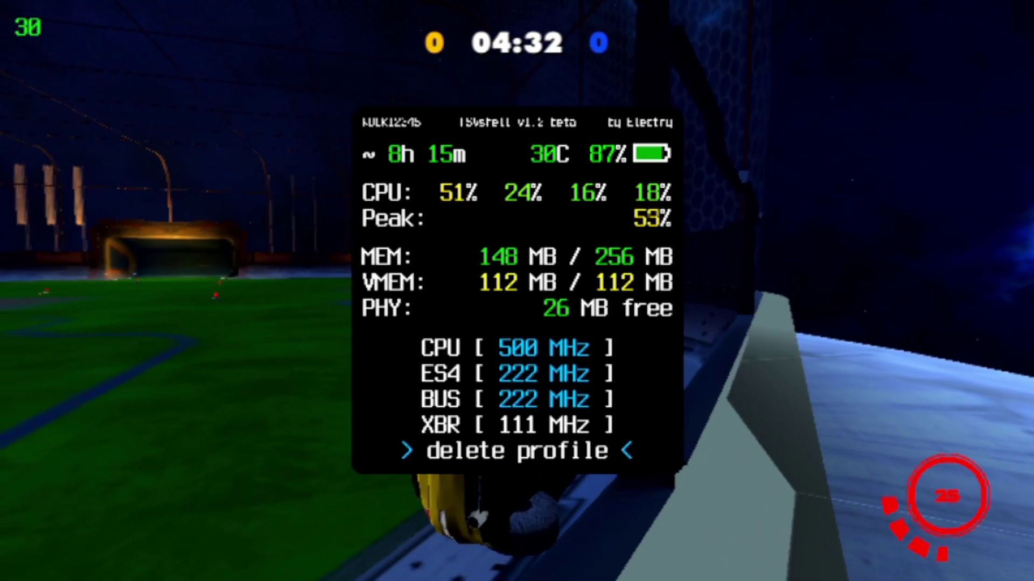
{"action": "key", "text": "Home"}
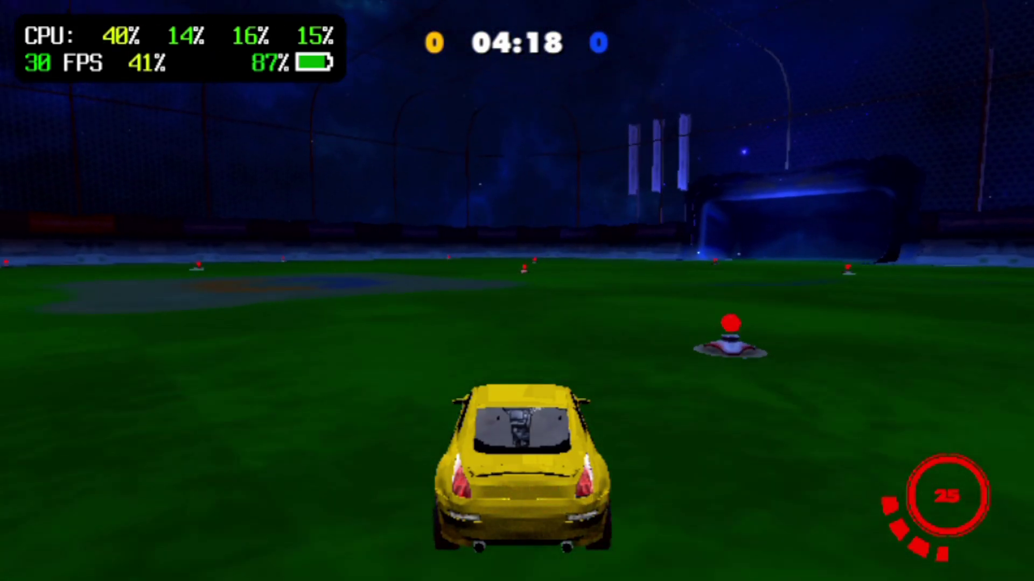
- Leave the running Rocket Cars Vita match for the game's LiveArea screen
{"action": "key", "text": "super"}
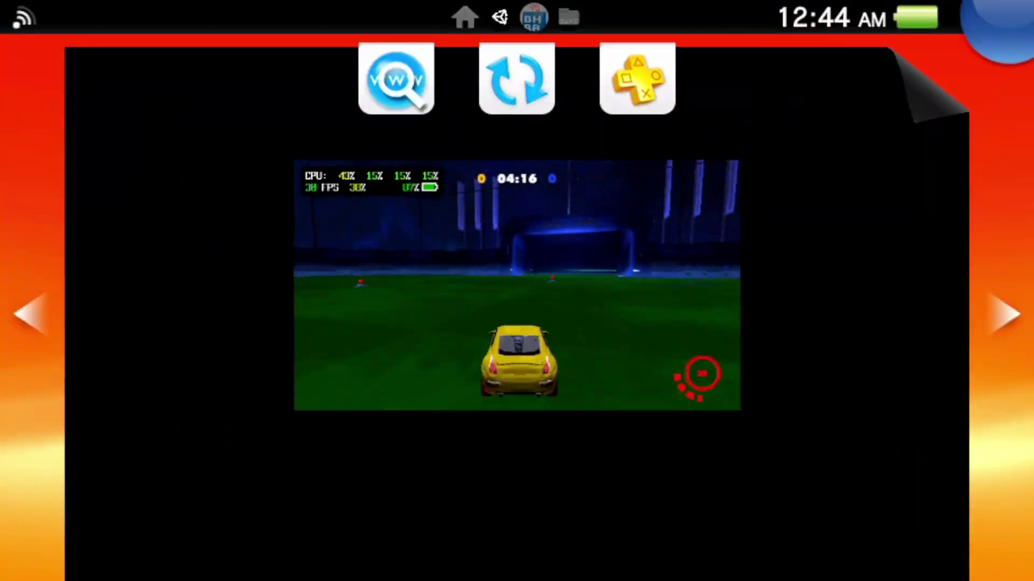
{"action": "key", "text": "super"}
{"action": "key", "text": "Left"}
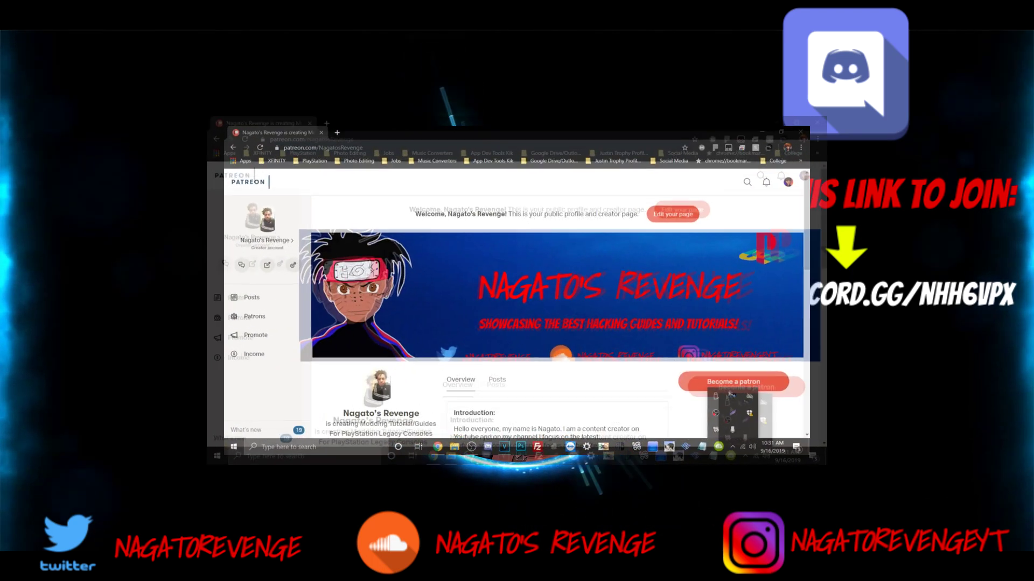
- Look through the overview and recent posts on the creator's Patreon page
{"action": "scroll", "coordinate": [318, 302], "scroll_direction": "down", "scroll_amount": 5}
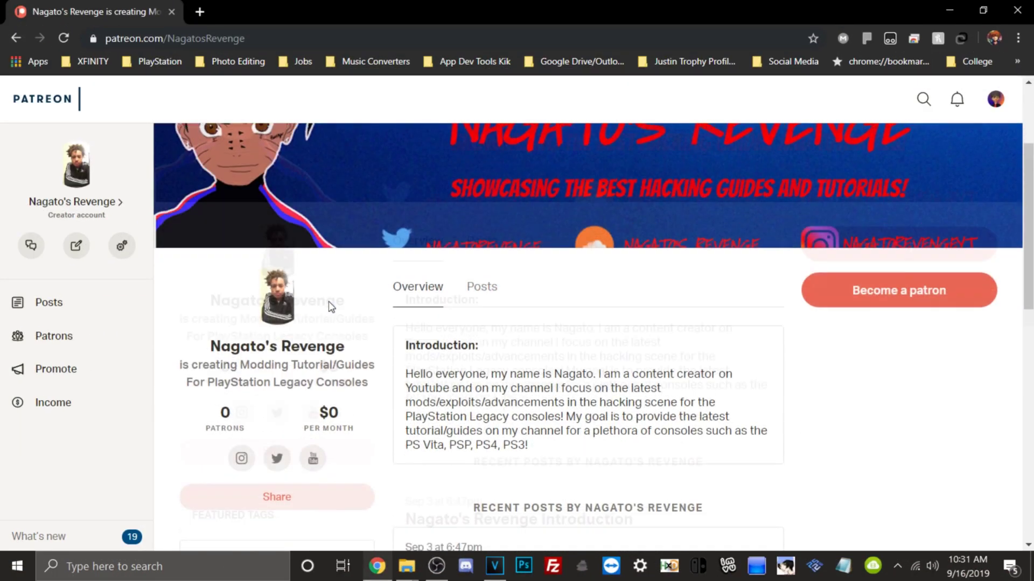
{"action": "scroll", "coordinate": [334, 307], "scroll_direction": "down", "scroll_amount": 4}
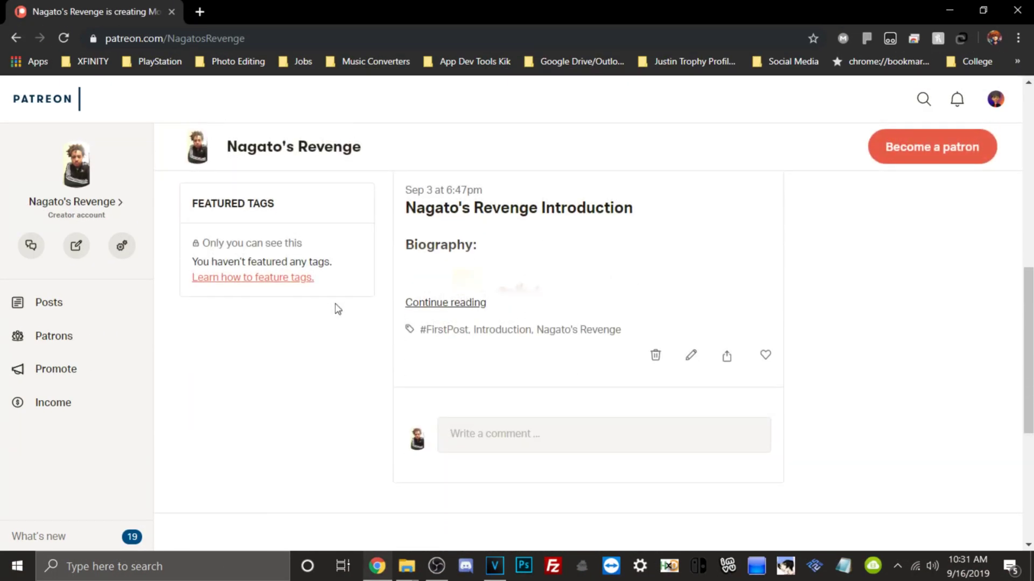
{"action": "scroll", "coordinate": [335, 307], "scroll_direction": "up", "scroll_amount": 6}
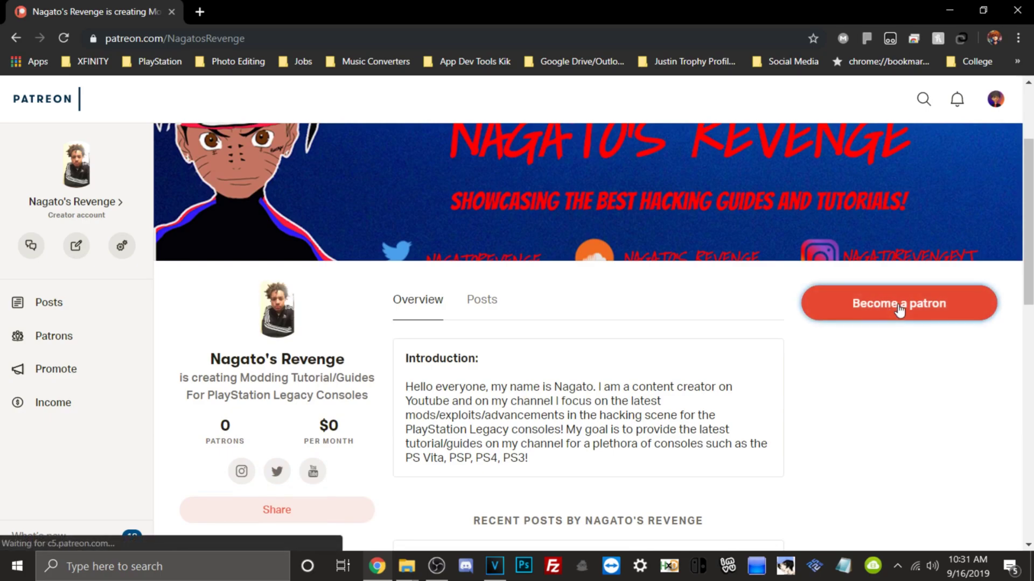